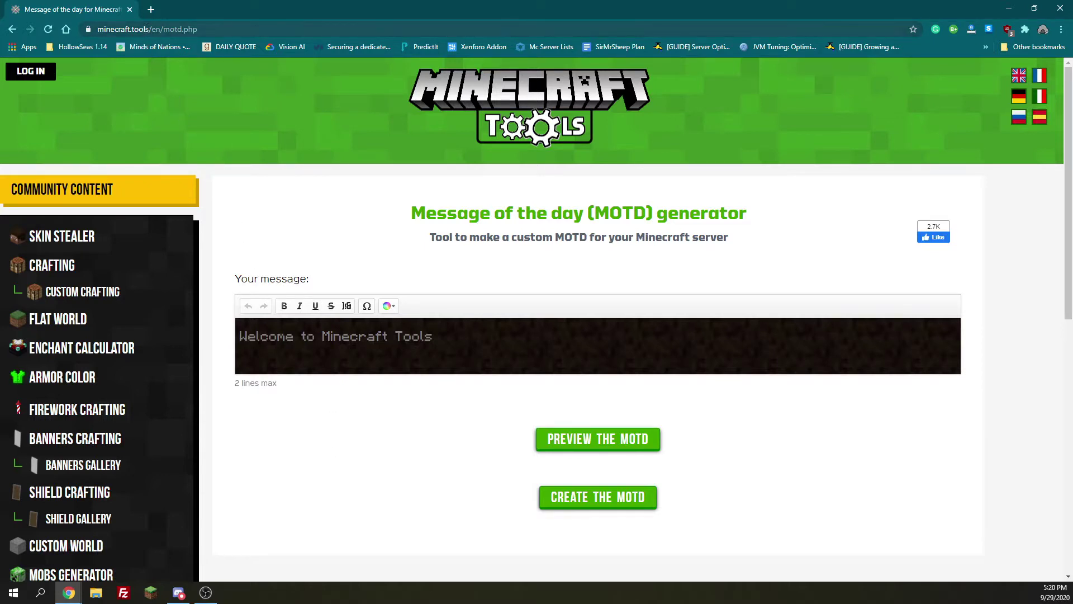
Replace the welcome text with 'LoJoSho Amazing Server Idea! / It's truly out of this world!' and preview it.
{"action": "left_click_drag", "start_coordinate": [98, 29], "coordinate": [205, 28]}
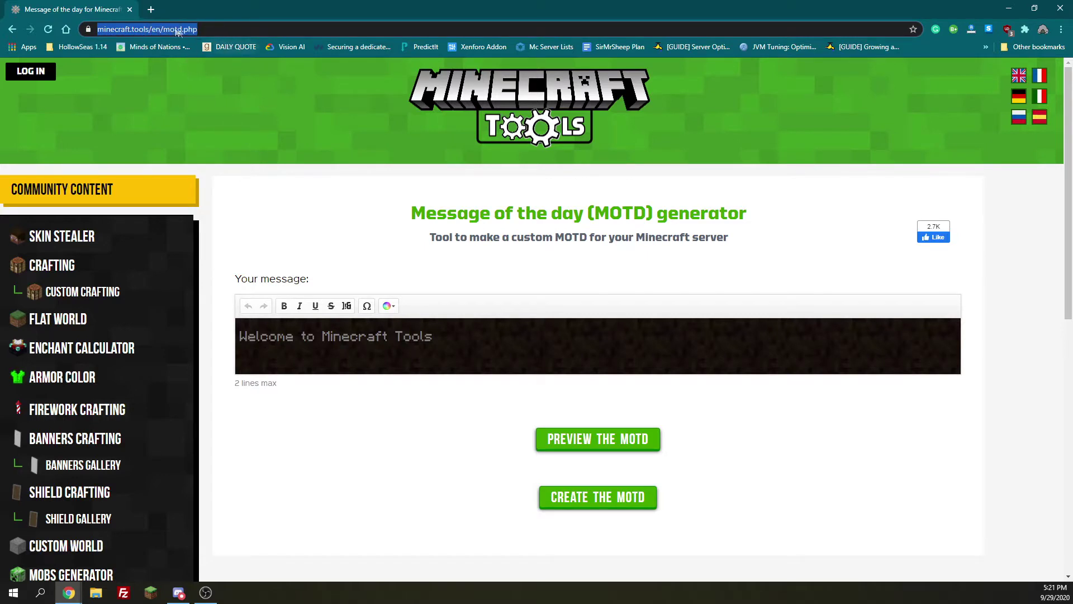
{"action": "left_click", "coordinate": [307, 325]}
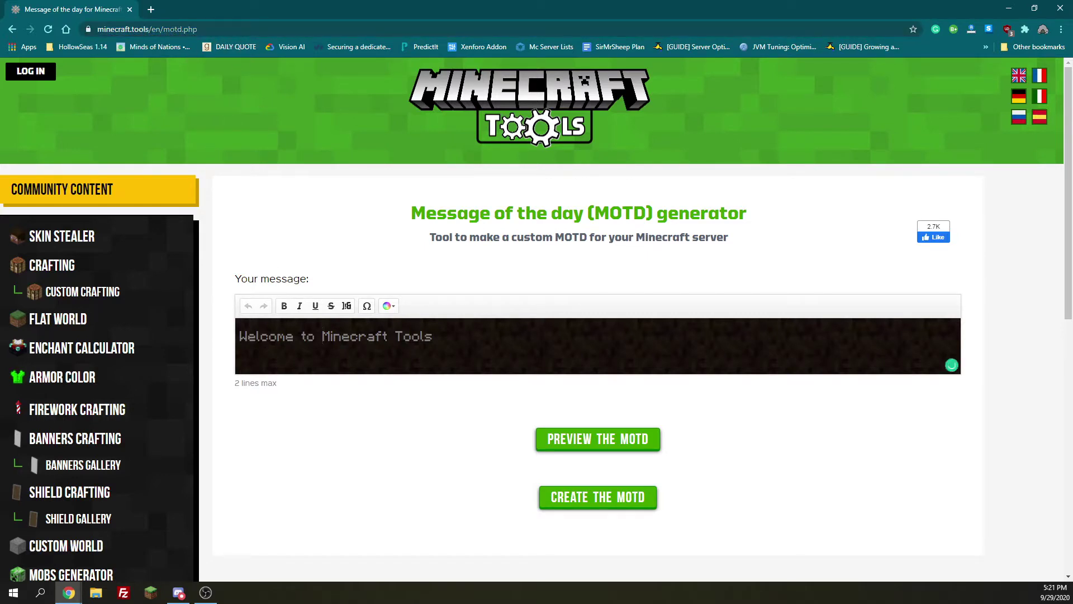
{"action": "left_click_drag", "start_coordinate": [435, 335], "coordinate": [216, 336]}
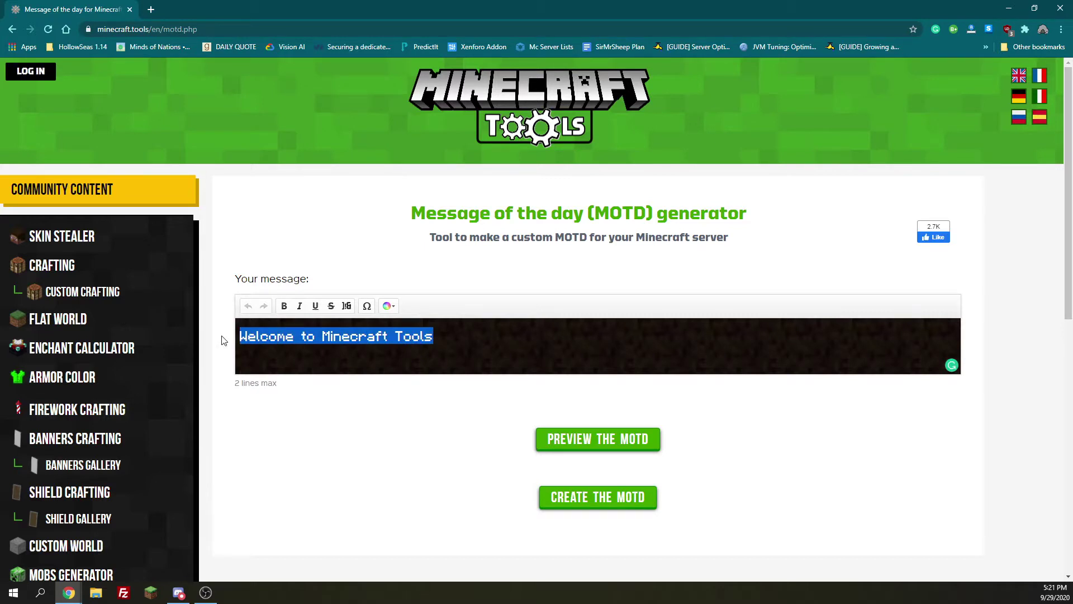
{"action": "type", "text": "LoJoSho"}
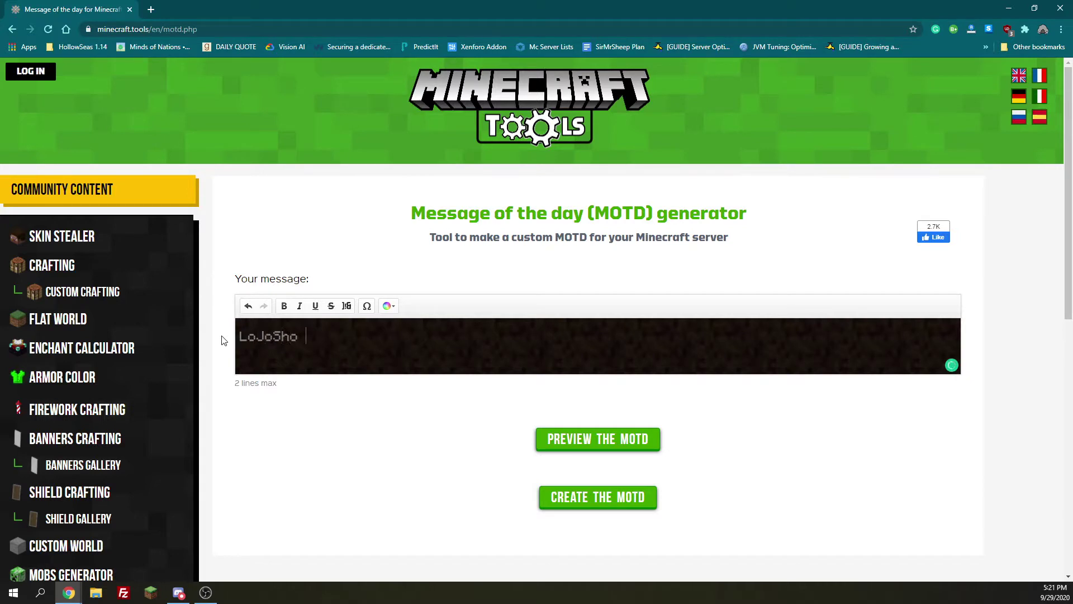
{"action": "type", "text": " Amazing Ser"}
{"action": "type", "text": "ver Idea! I"}
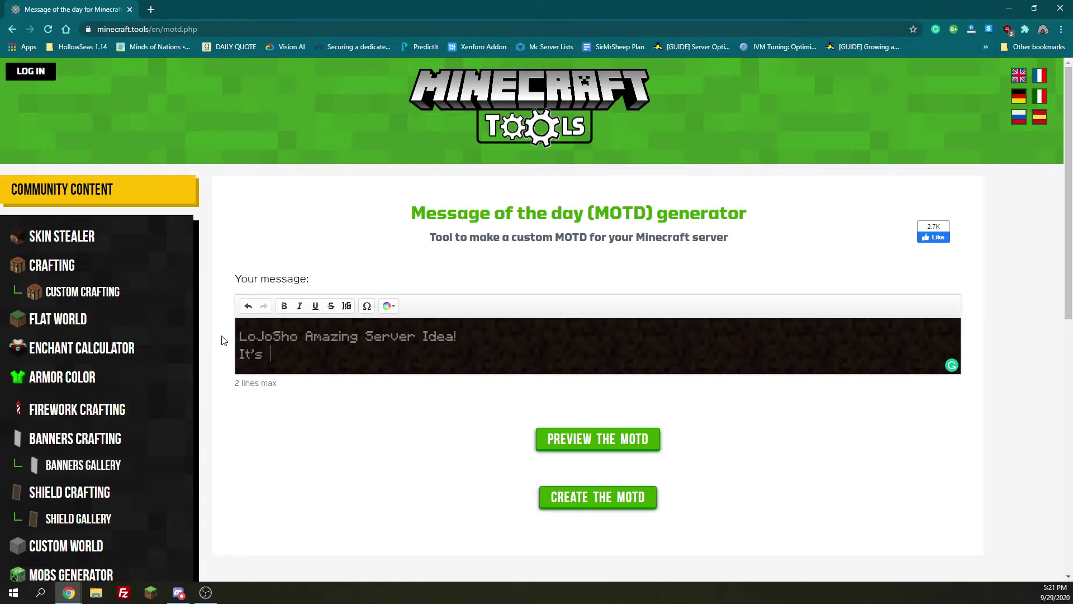
{"action": "type", "text": "t's truly out of th"}
{"action": "type", "text": "is world!"}
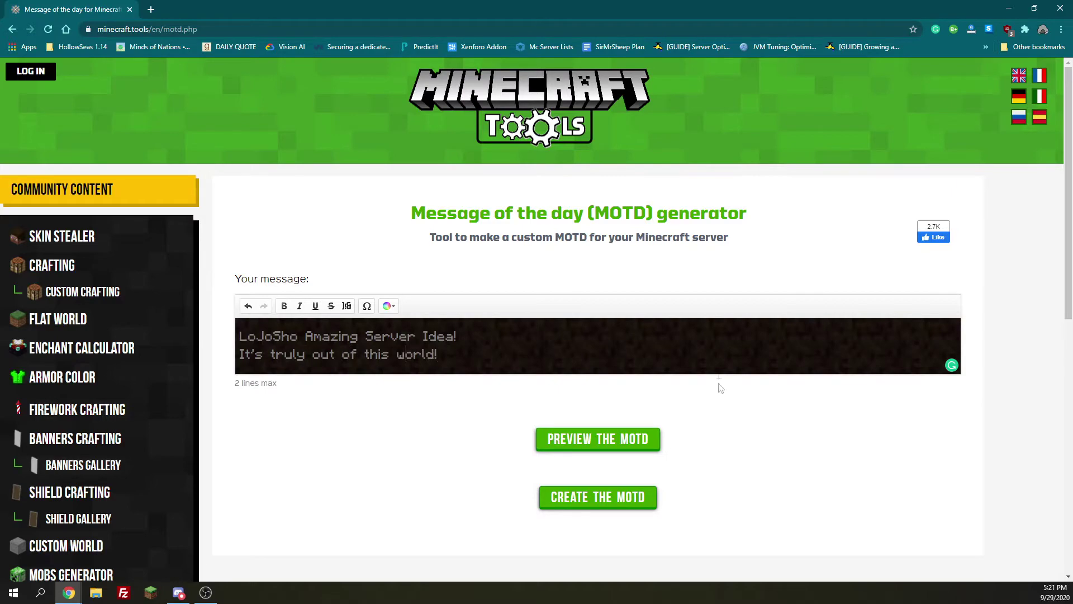
{"action": "left_click", "coordinate": [598, 439]}
{"action": "scroll", "coordinate": [626, 441], "scroll_direction": "down", "scroll_amount": 5}
{"action": "scroll", "coordinate": [626, 244], "scroll_direction": "up", "scroll_amount": 2}
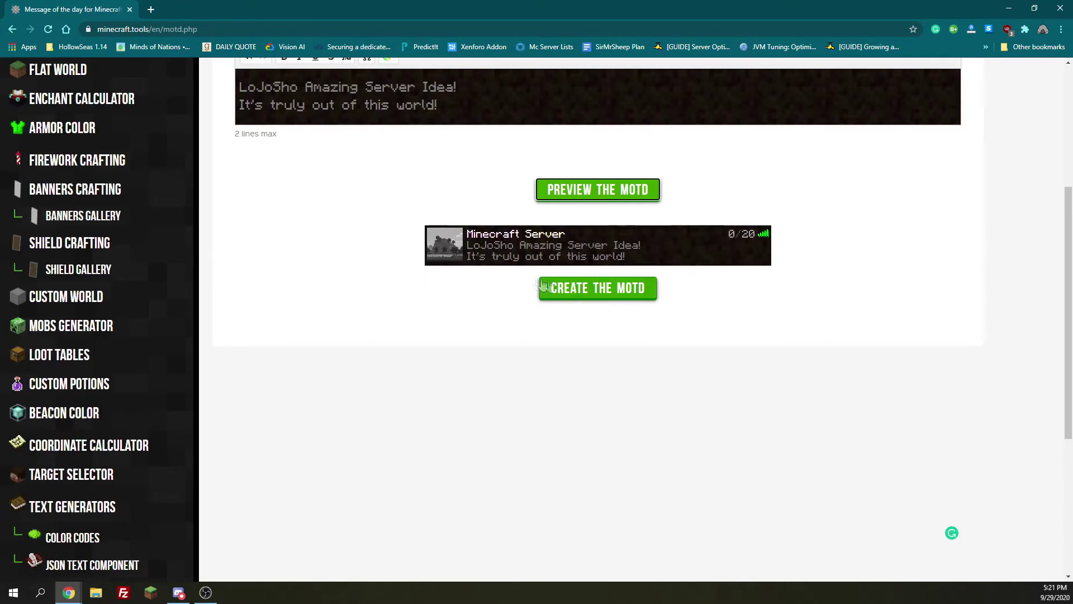
{"action": "scroll", "coordinate": [400, 171], "scroll_direction": "up", "scroll_amount": 2}
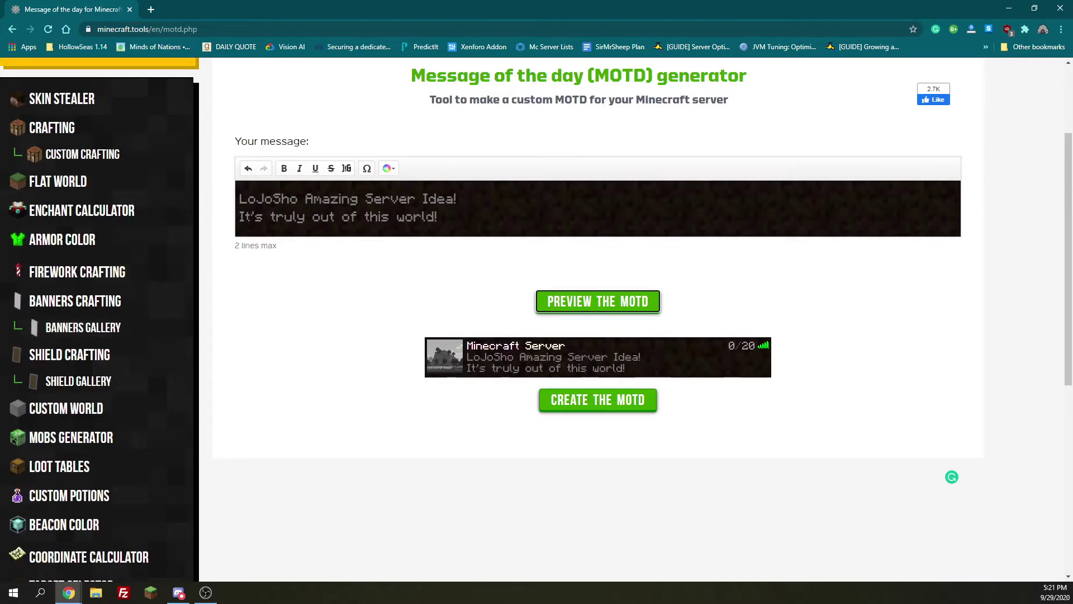
Generate the server.properties MOTD line and inspect its \n line-break code.
{"action": "left_click", "coordinate": [598, 400]}
{"action": "scroll", "coordinate": [532, 235], "scroll_direction": "down", "scroll_amount": 3}
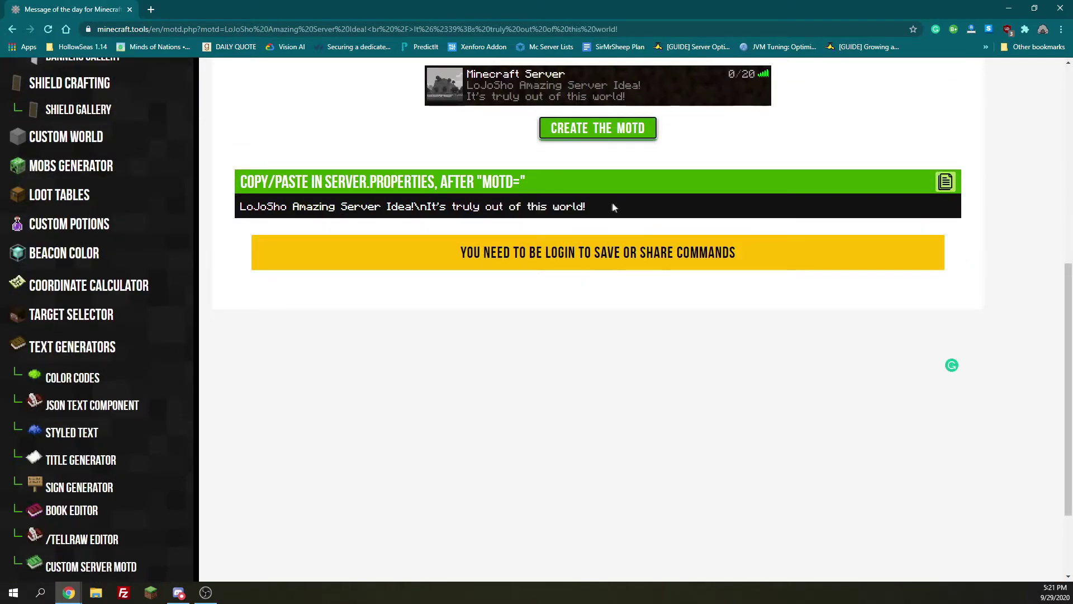
{"action": "scroll", "coordinate": [620, 418], "scroll_direction": "up", "scroll_amount": 3}
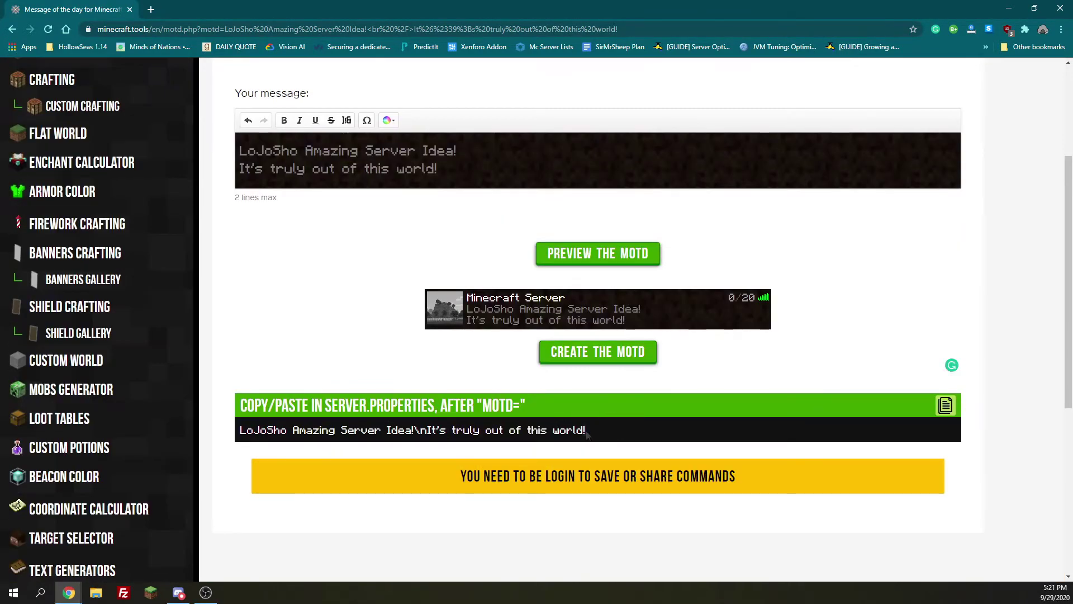
{"action": "left_click_drag", "start_coordinate": [588, 433], "coordinate": [240, 432]}
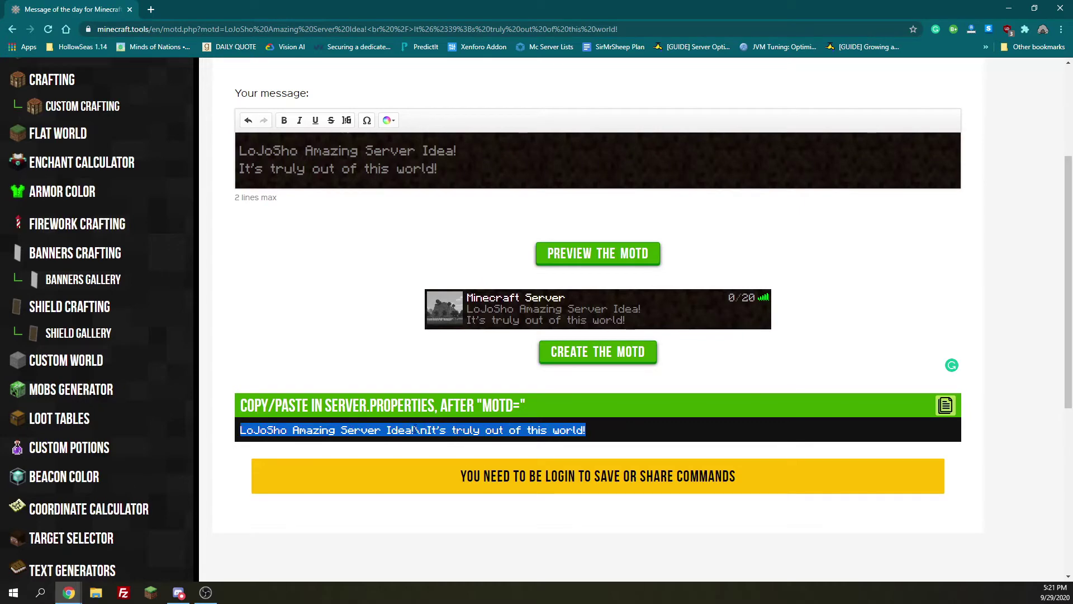
{"action": "left_click", "coordinate": [241, 431]}
{"action": "left_click_drag", "start_coordinate": [414, 430], "coordinate": [429, 430]}
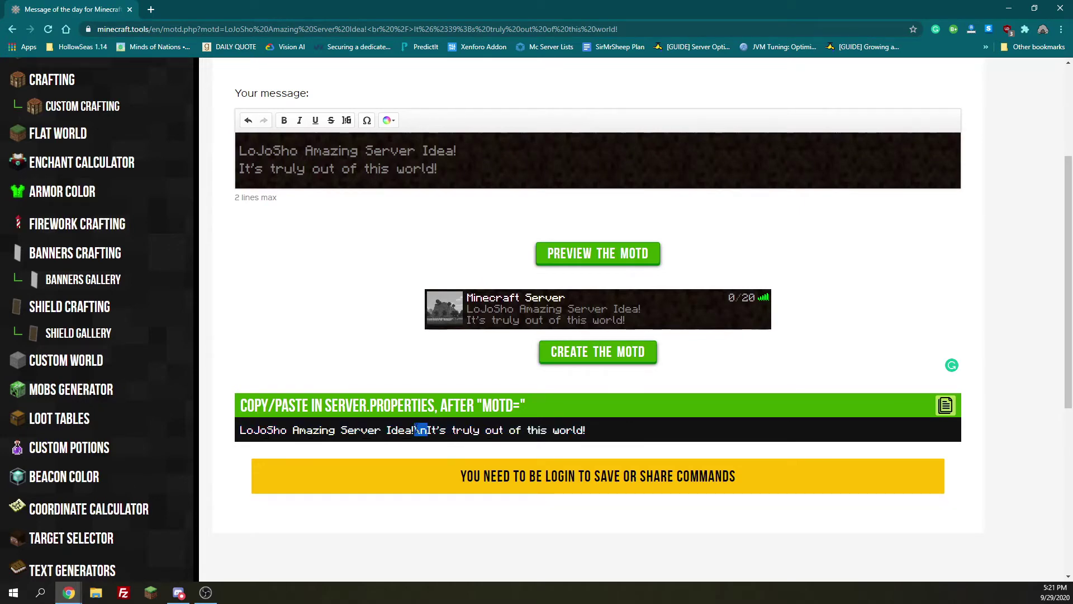
{"action": "left_click", "coordinate": [428, 430]}
{"action": "scroll", "coordinate": [434, 384], "scroll_direction": "up", "scroll_amount": 1}
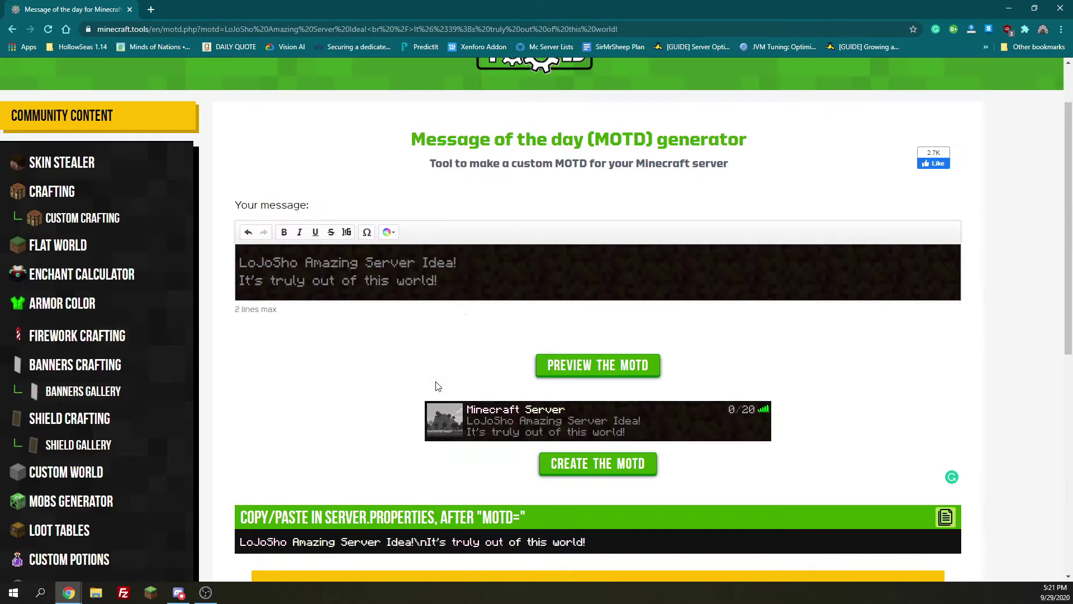
Colour the first word dark blue and make 'Server Idea' bold and aqua.
{"action": "double_click", "coordinate": [269, 262]}
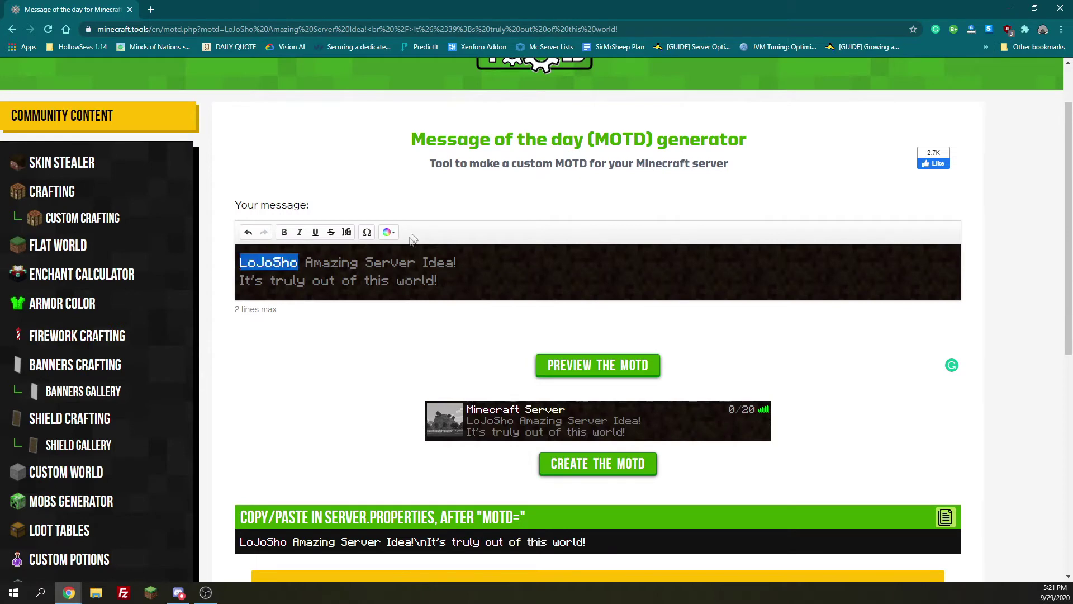
{"action": "left_click", "coordinate": [389, 232]}
{"action": "left_click", "coordinate": [397, 257]}
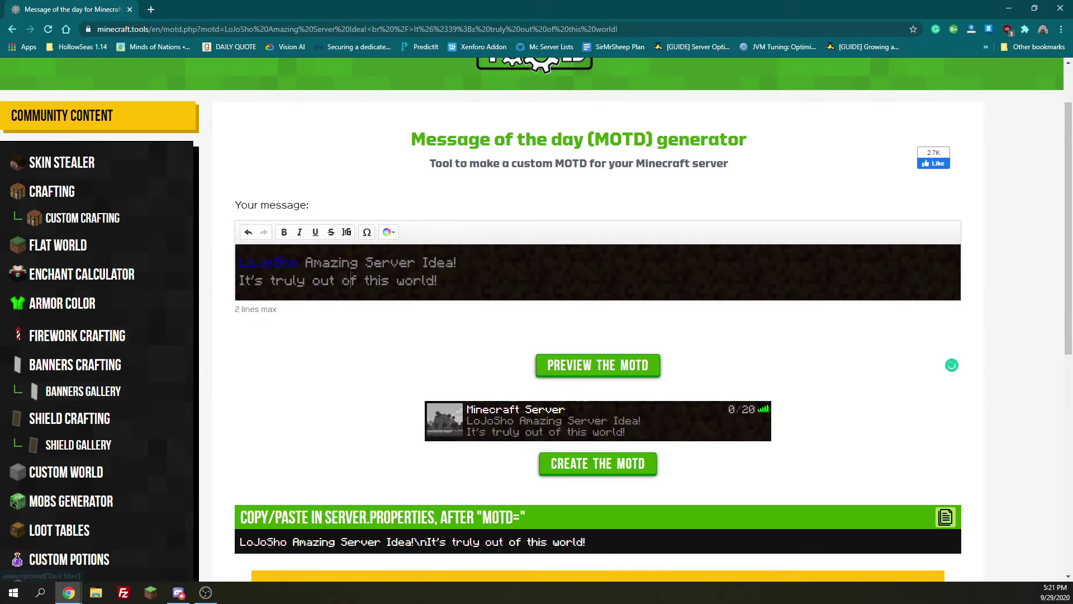
{"action": "left_click_drag", "start_coordinate": [455, 263], "coordinate": [366, 262]}
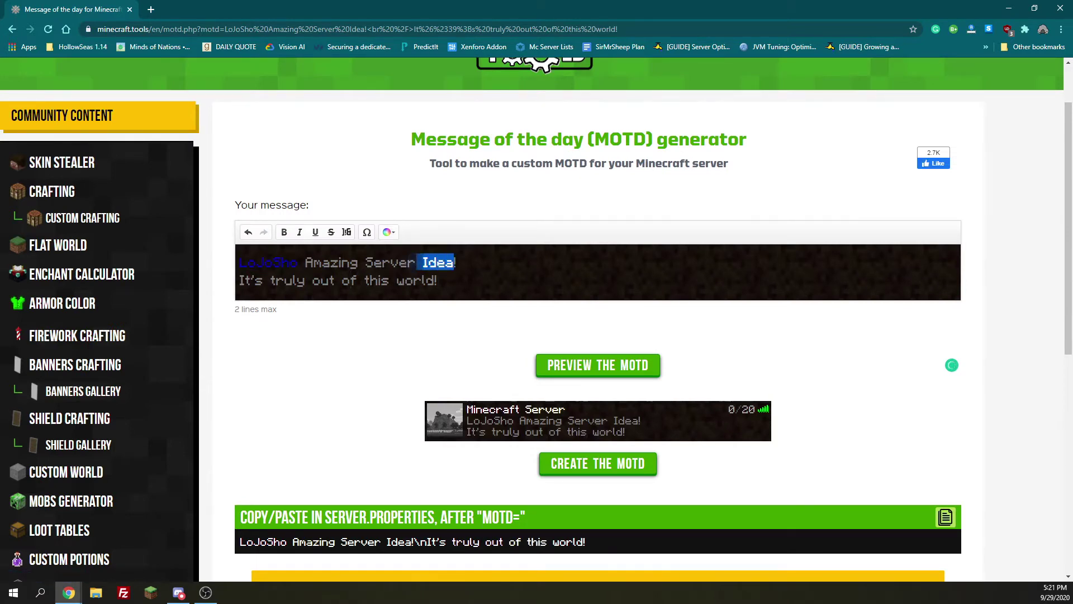
{"action": "left_click", "coordinate": [286, 233]}
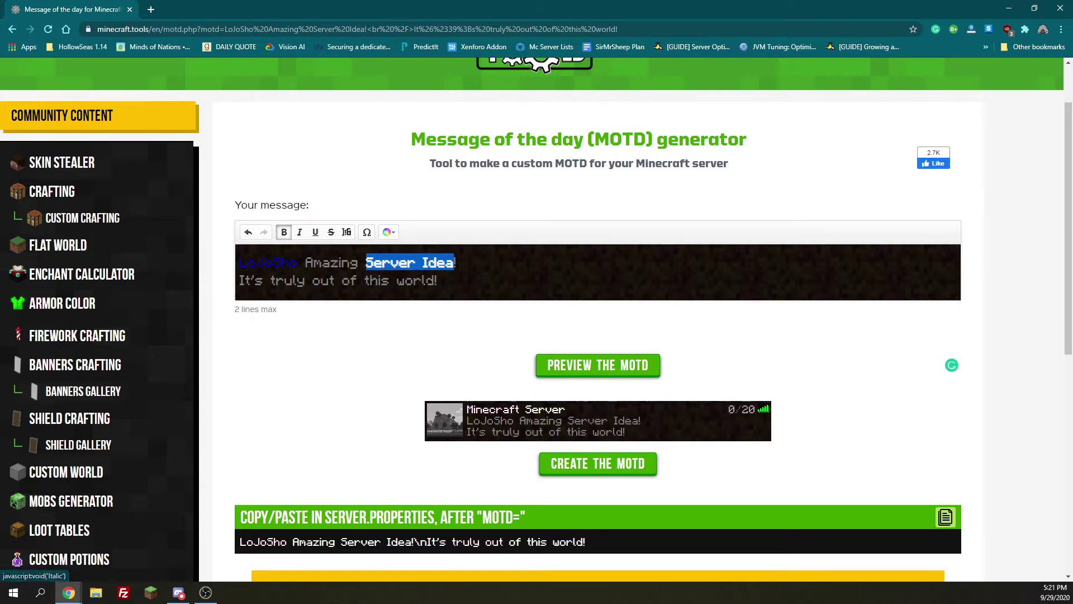
{"action": "left_click", "coordinate": [440, 280]}
{"action": "left_click_drag", "start_coordinate": [455, 263], "coordinate": [367, 263]}
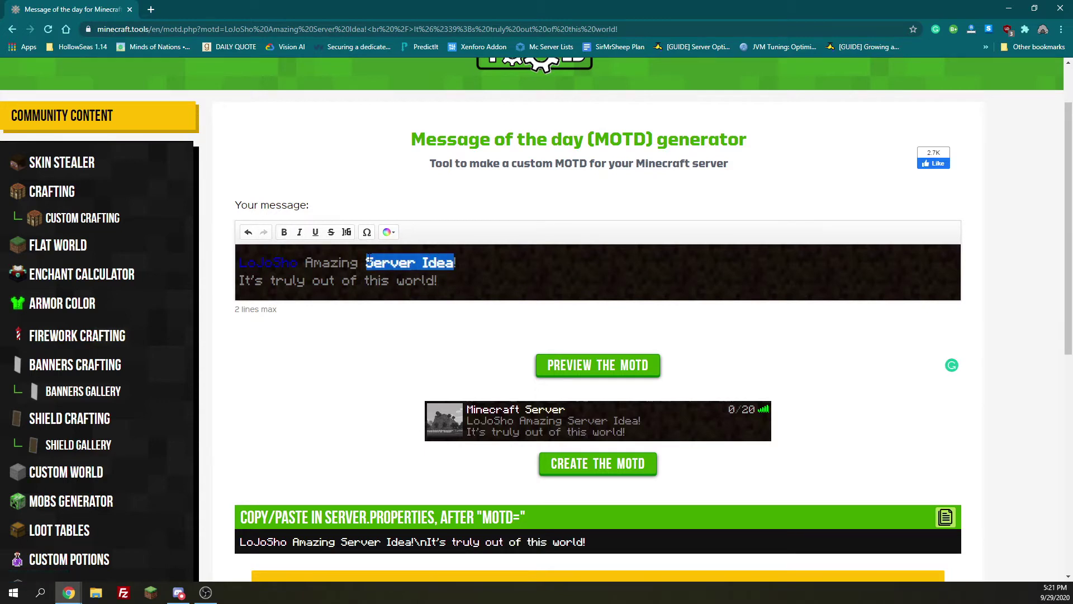
{"action": "left_click", "coordinate": [387, 233]}
{"action": "left_click", "coordinate": [418, 267]}
{"action": "left_click", "coordinate": [439, 280]}
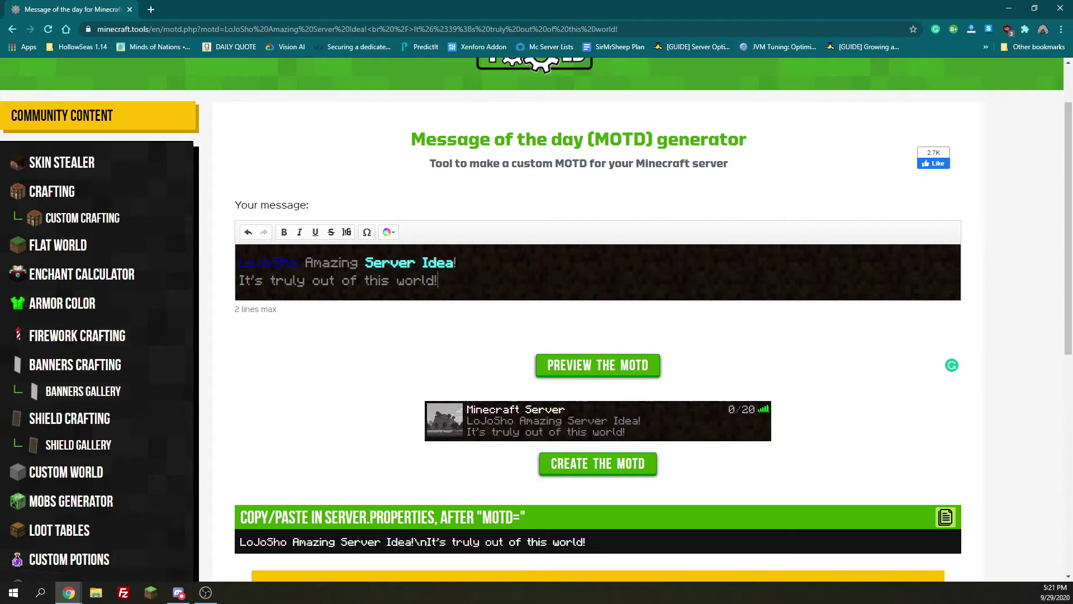
Turn the second line yellow and 'Amazing' red, refresh the preview, and copy the code.
{"action": "left_click_drag", "start_coordinate": [440, 280], "coordinate": [231, 280]}
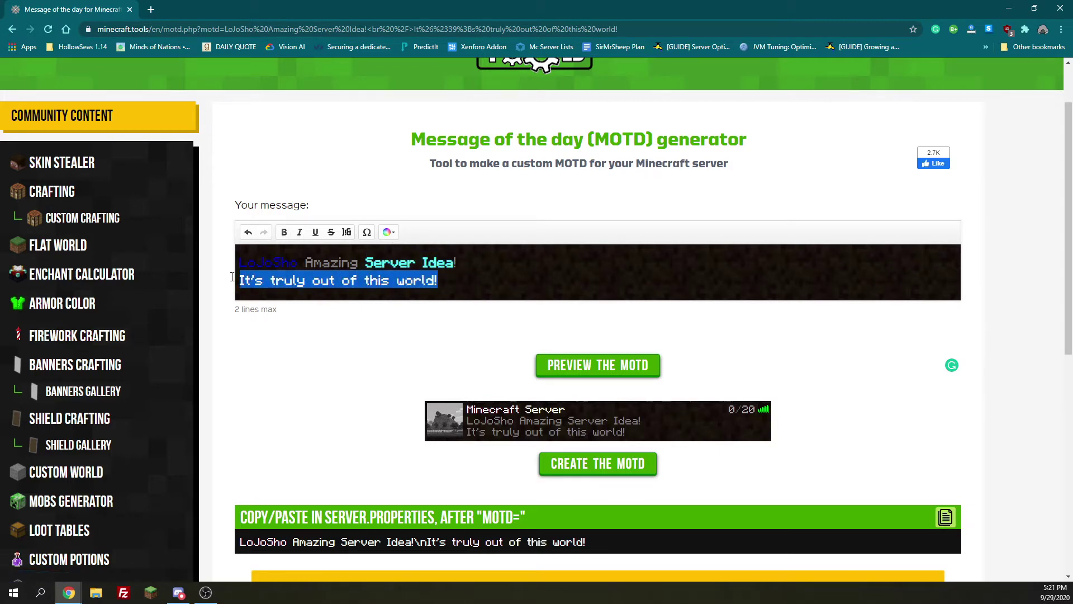
{"action": "left_click", "coordinate": [388, 232]}
{"action": "left_click", "coordinate": [450, 267]}
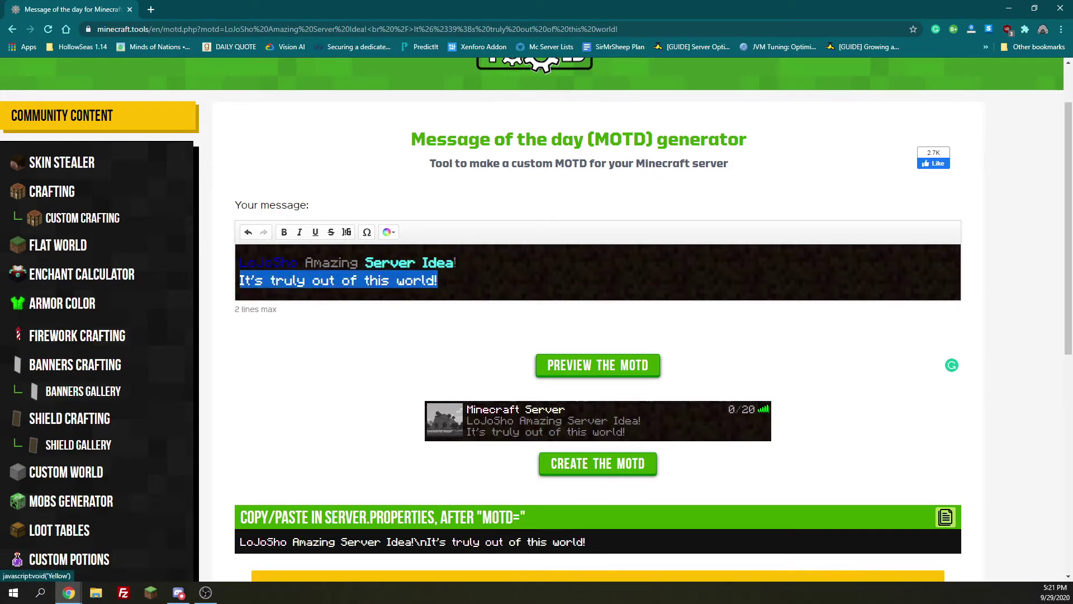
{"action": "double_click", "coordinate": [350, 263]}
{"action": "left_click", "coordinate": [389, 232]}
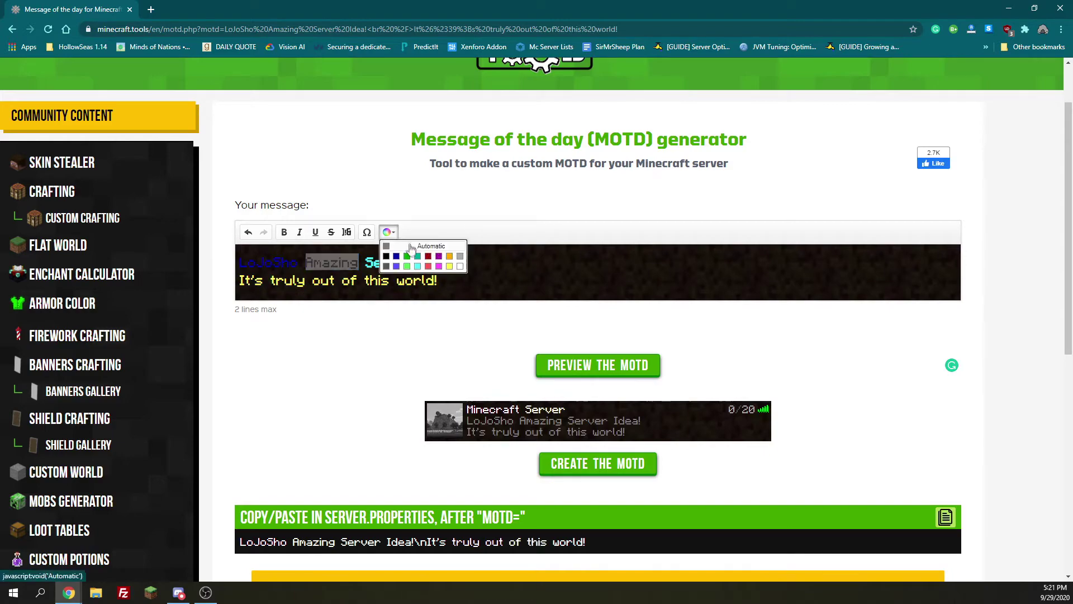
{"action": "left_click", "coordinate": [428, 256]}
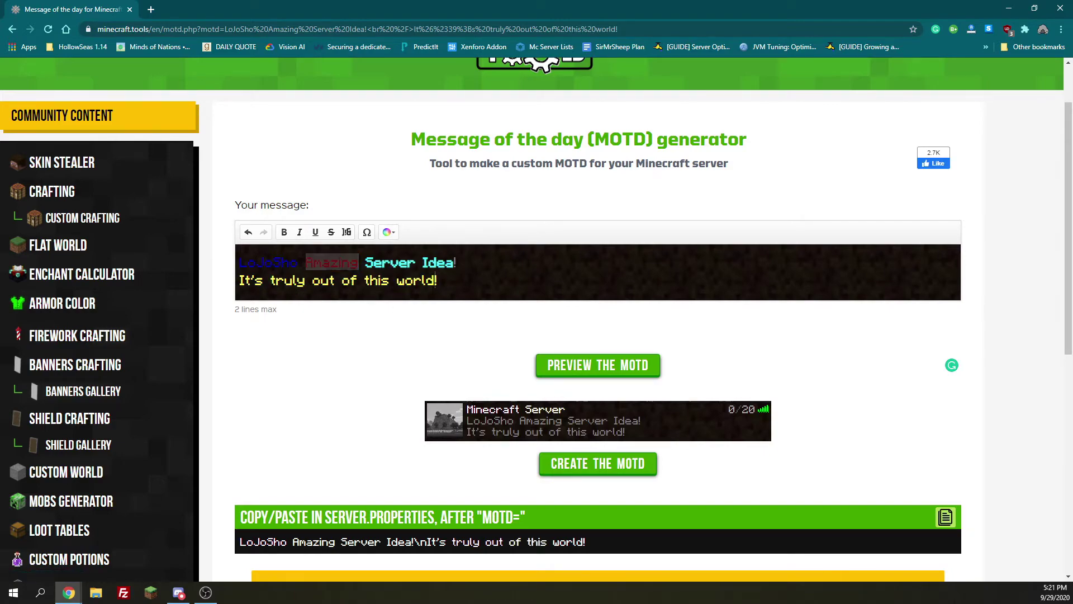
{"action": "left_click", "coordinate": [597, 365]}
{"action": "scroll", "coordinate": [597, 367], "scroll_direction": "down", "scroll_amount": 2}
{"action": "scroll", "coordinate": [566, 344], "scroll_direction": "down", "scroll_amount": 3}
{"action": "scroll", "coordinate": [554, 328], "scroll_direction": "up", "scroll_amount": 2}
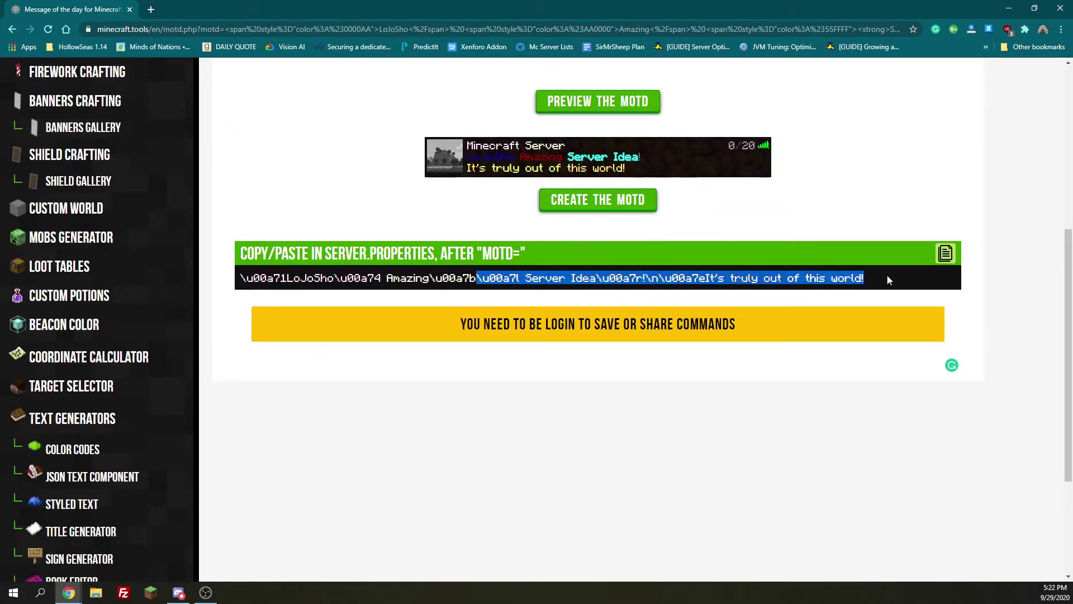
{"action": "left_click", "coordinate": [946, 253]}
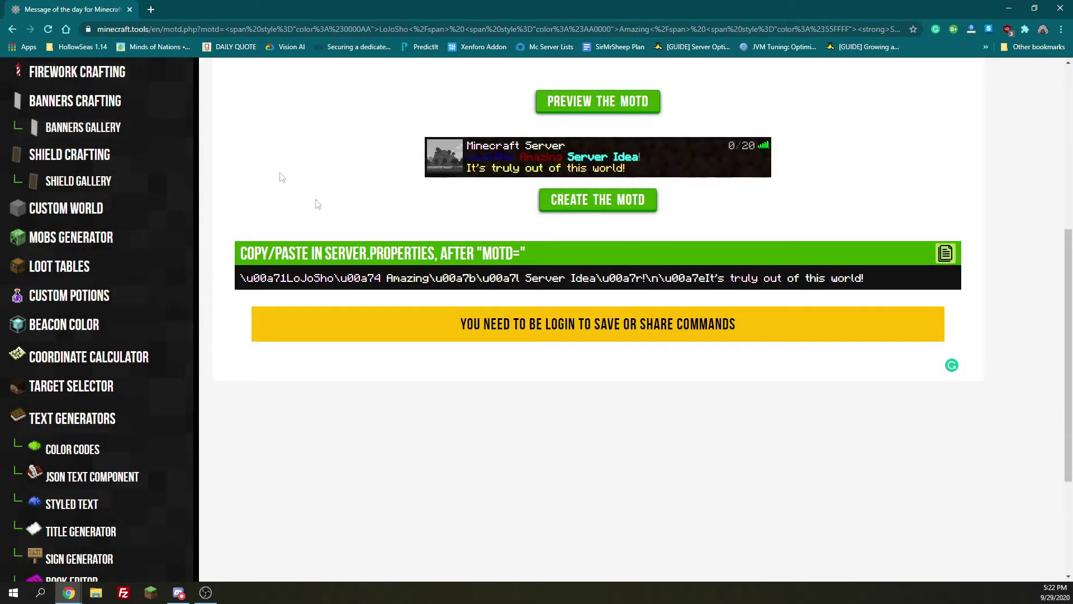
Open server.properties from the Knights Server folder in the text editor.
{"action": "double_click", "coordinate": [68, 13]}
{"action": "left_click", "coordinate": [190, 19]}
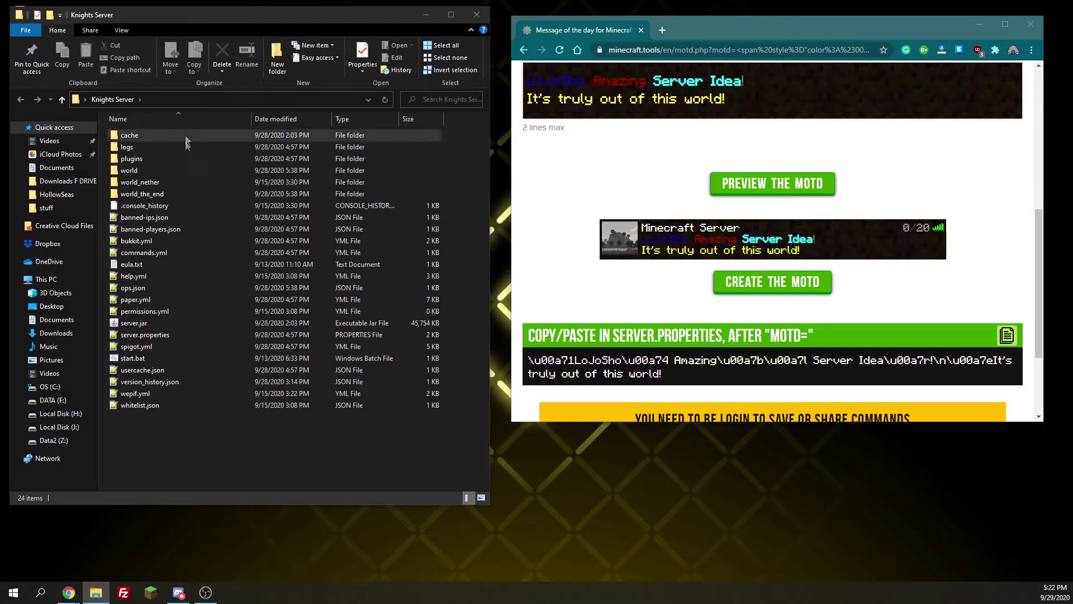
{"action": "left_click", "coordinate": [176, 337]}
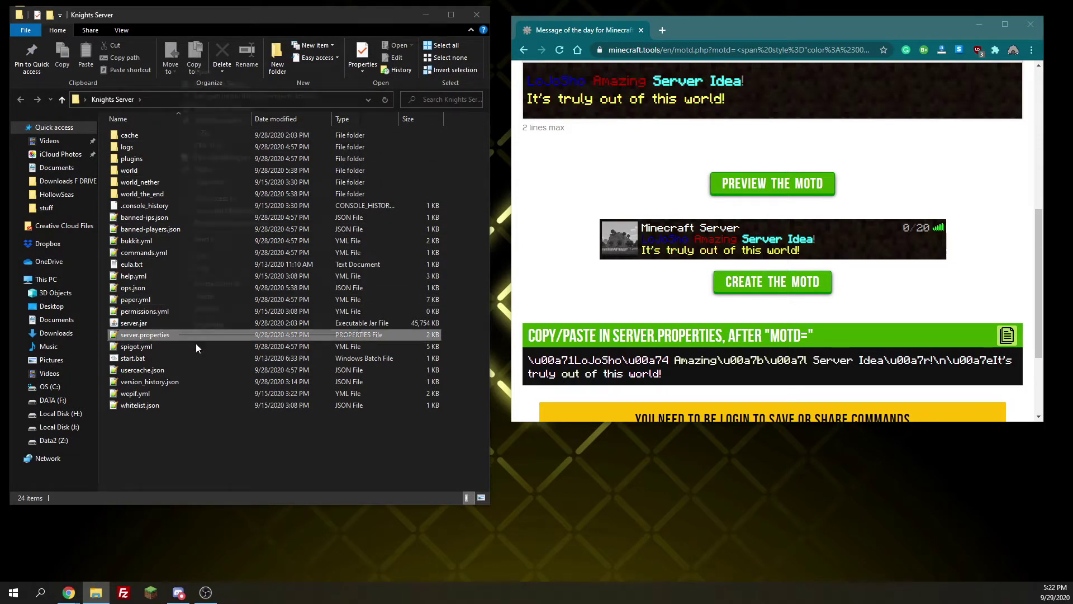
{"action": "right_click", "coordinate": [191, 337]}
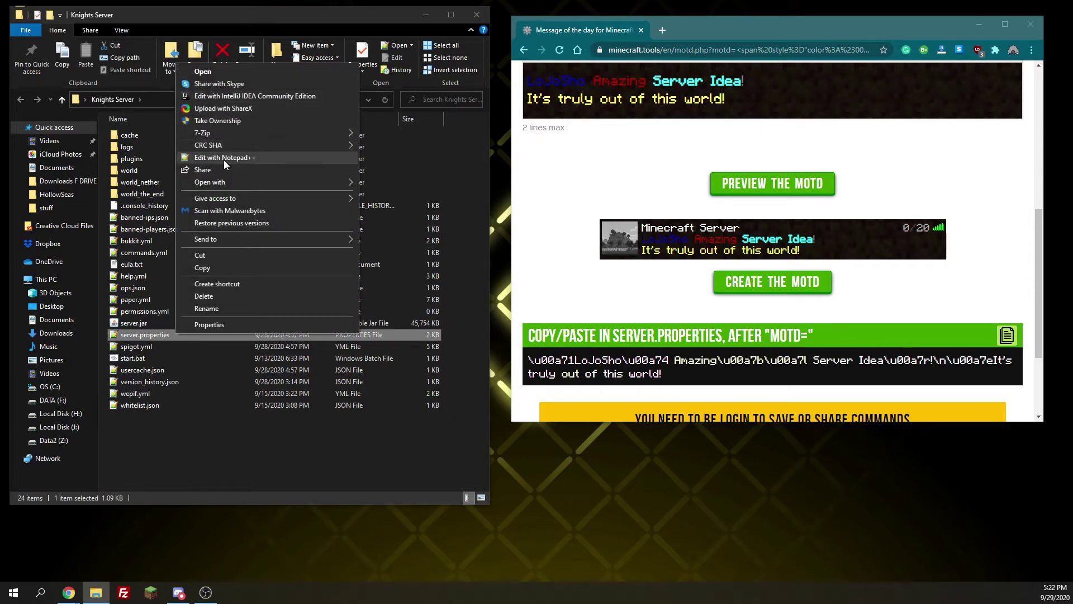
{"action": "left_click", "coordinate": [252, 157]}
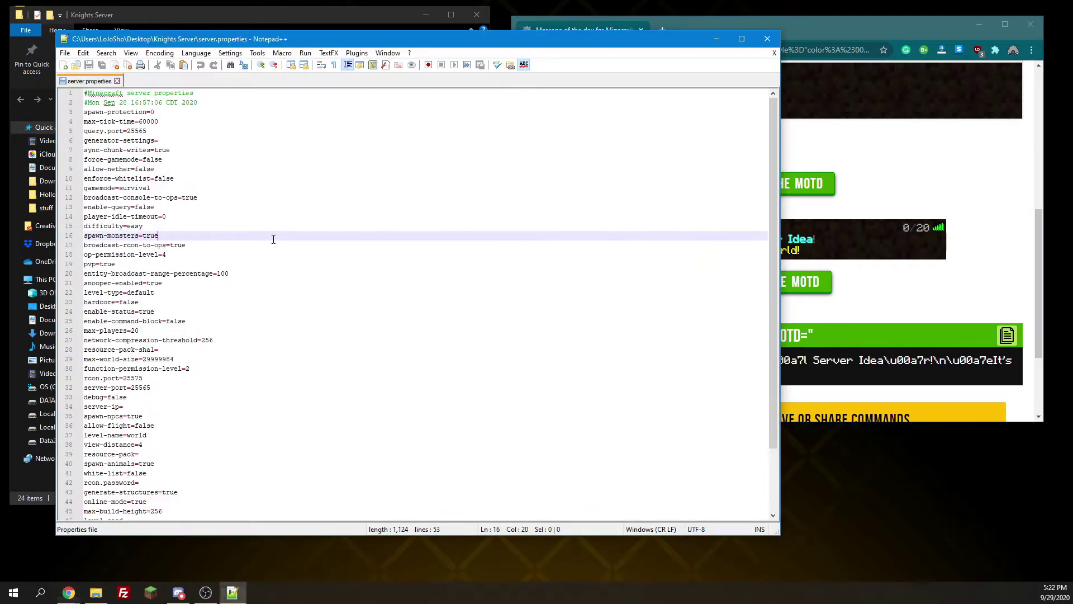
Find the motd line in server.properties and copy the generated MOTD code.
{"action": "key", "text": "ctrl+f"}
{"action": "type", "text": "motd"}
{"action": "key", "text": "Return"}
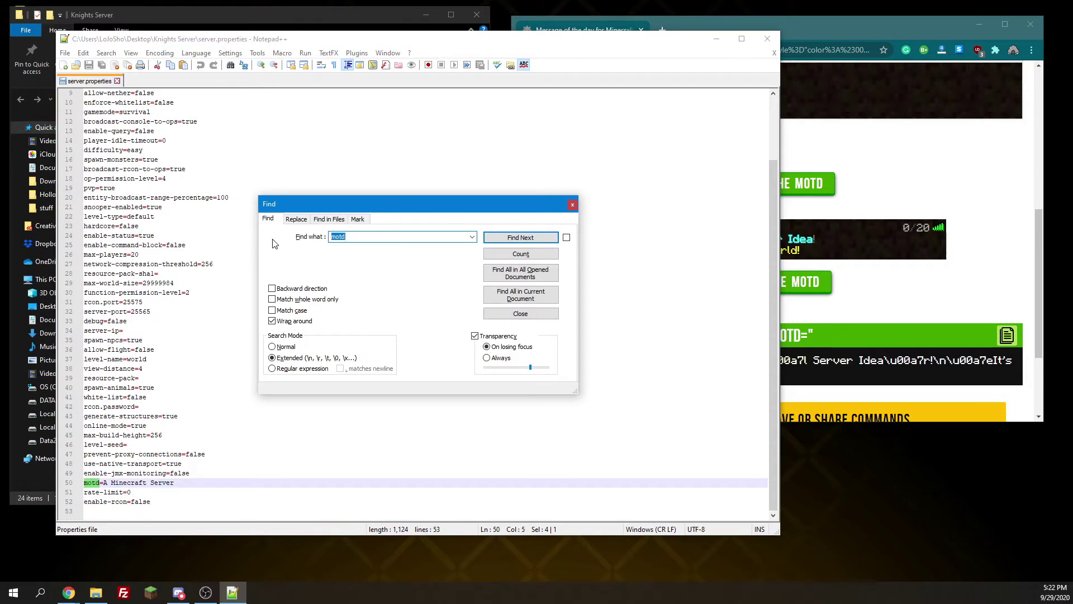
{"action": "left_click", "coordinate": [573, 204]}
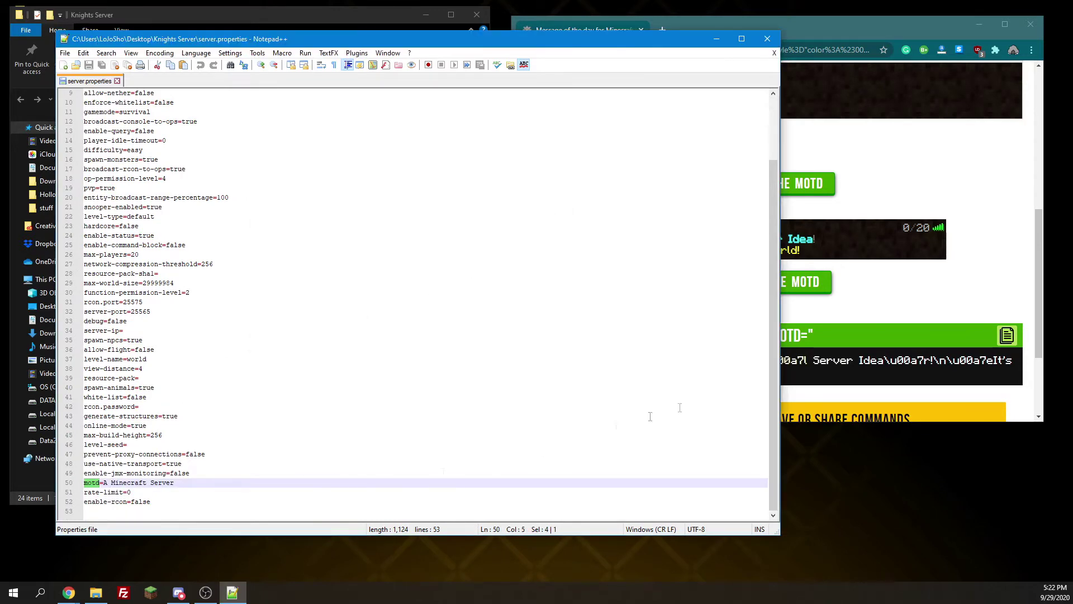
{"action": "left_click", "coordinate": [898, 306]}
{"action": "left_click", "coordinate": [1007, 335]}
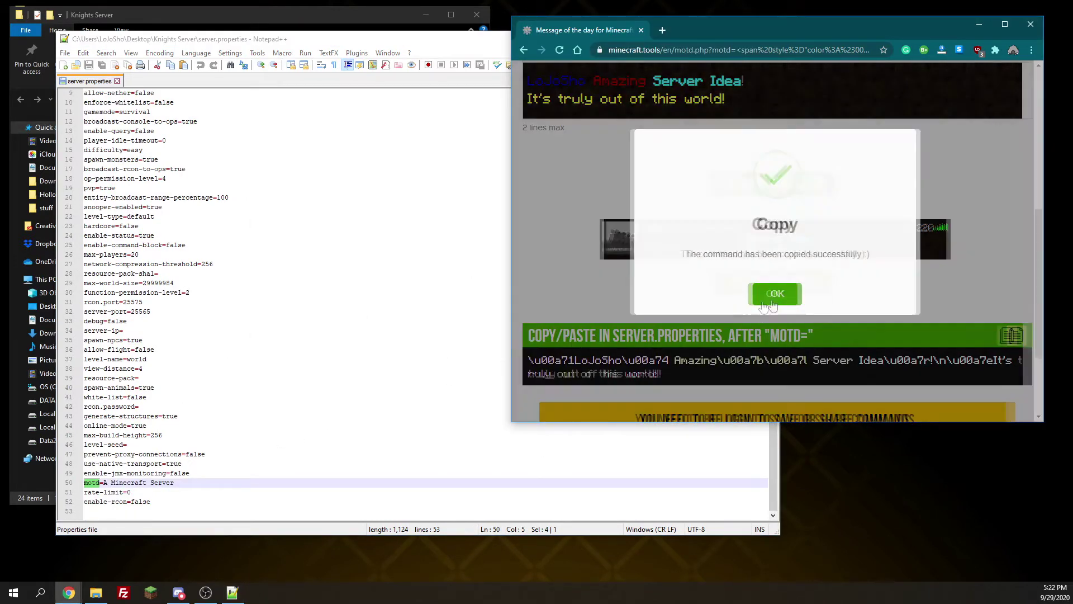
Replace 'A Minecraft Server' after motd= with the coloured code and save the file.
{"action": "left_click_drag", "start_coordinate": [173, 484], "coordinate": [102, 482]}
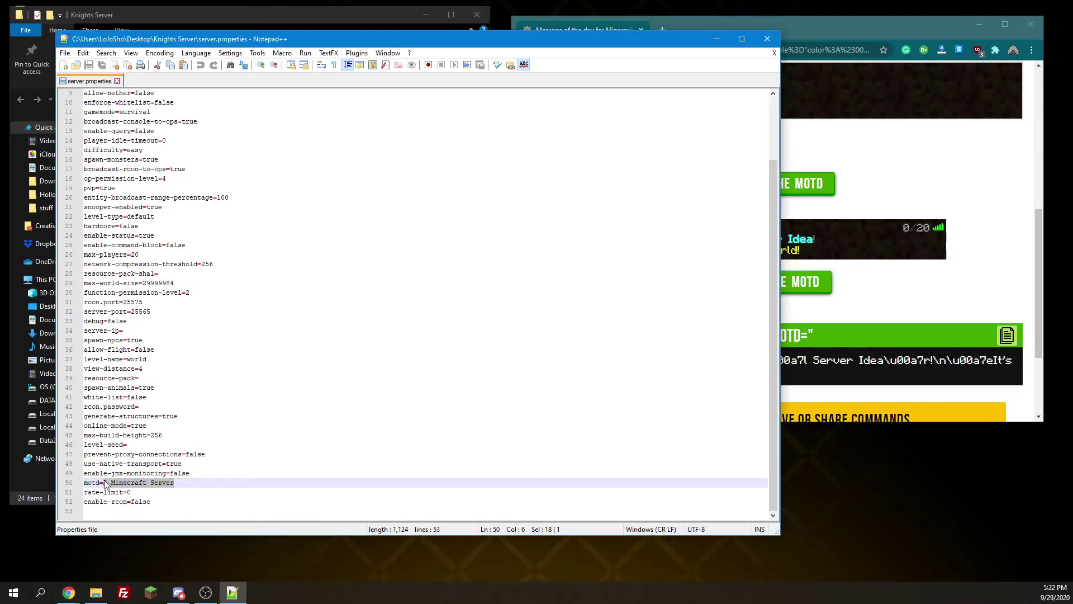
{"action": "key", "text": "BackSpace"}
{"action": "type", "text": "\\u00a7lLoJoSho\\u00a74 Amazing\\u00a7b\\u00a7l Server Idea\\u00a7r!\\n\\u00a7eIt's truly out of this world!"}
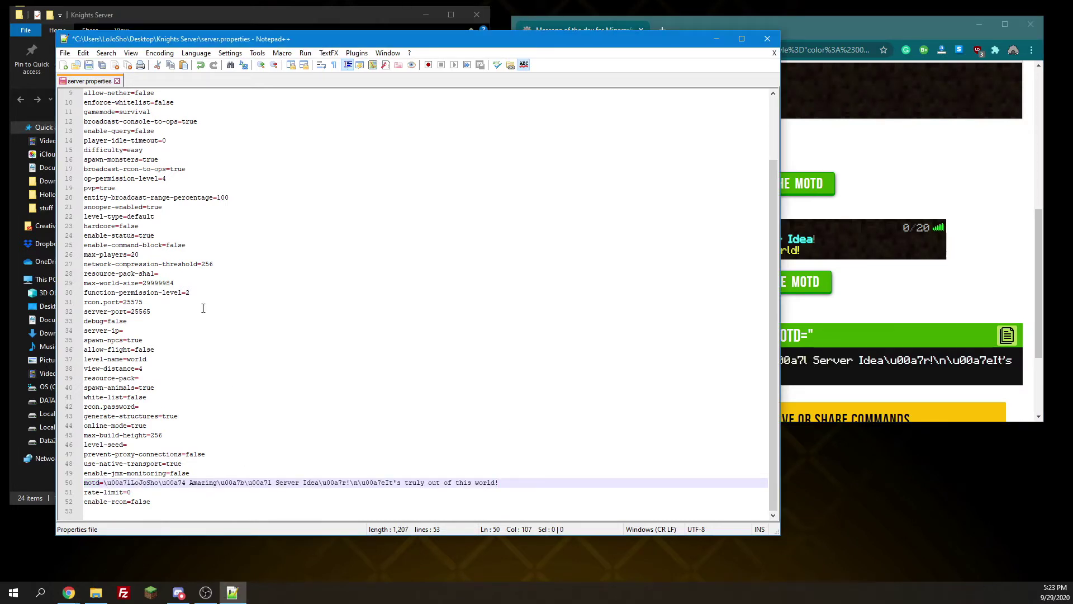
{"action": "key", "text": "ctrl+s"}
{"action": "left_click", "coordinate": [219, 20]}
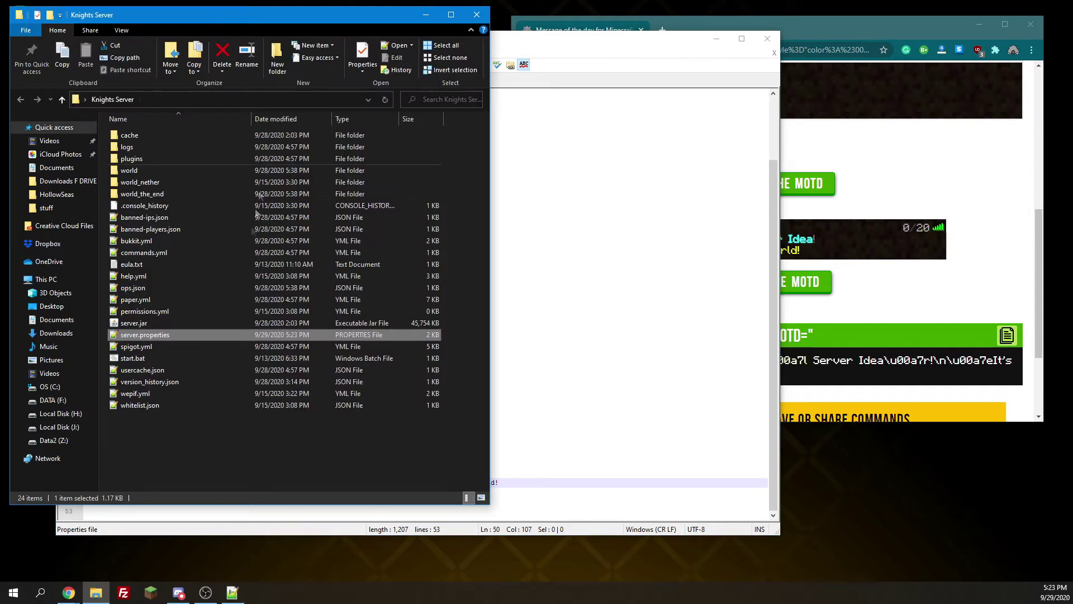
Start the Knights Server by running start.bat.
{"action": "double_click", "coordinate": [182, 358]}
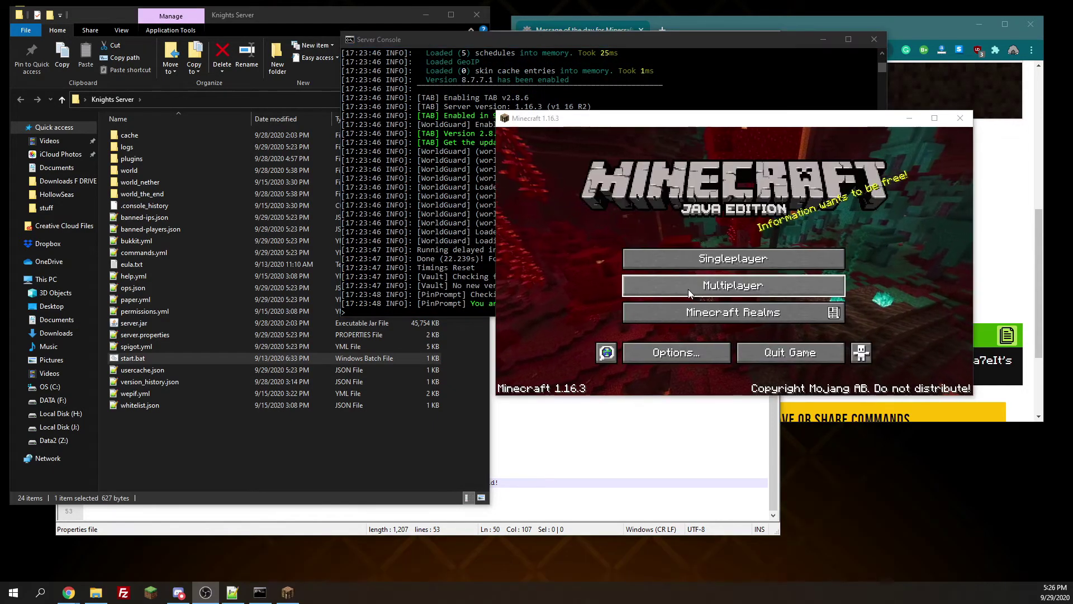
Compare localhost's coloured two-line MOTD in the multiplayer list with the generator preview.
{"action": "key", "text": "alt+Tab"}
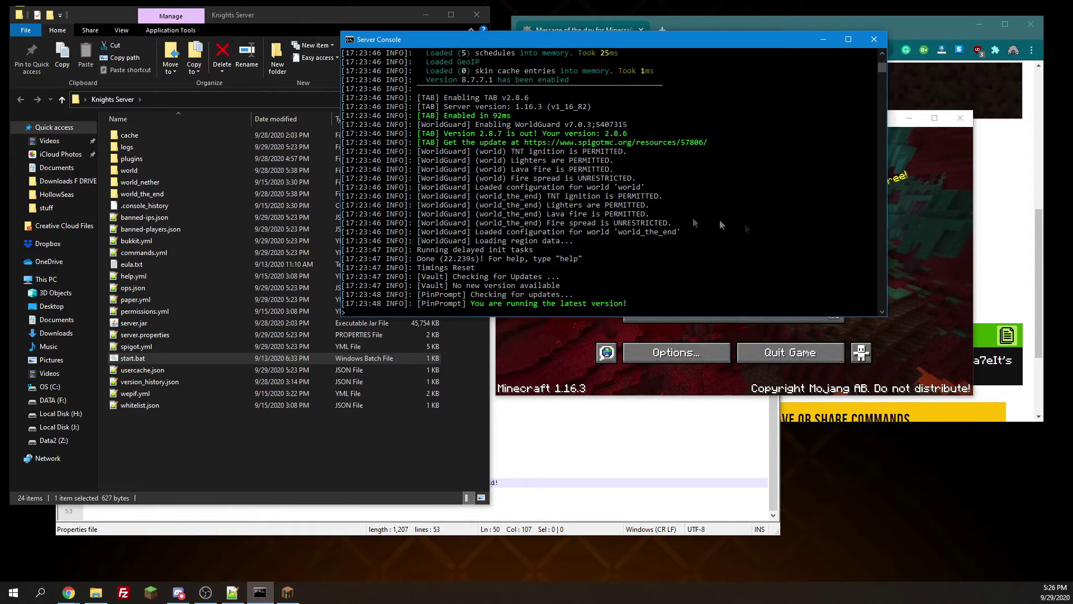
{"action": "left_click", "coordinate": [896, 171]}
{"action": "left_click", "coordinate": [815, 283]}
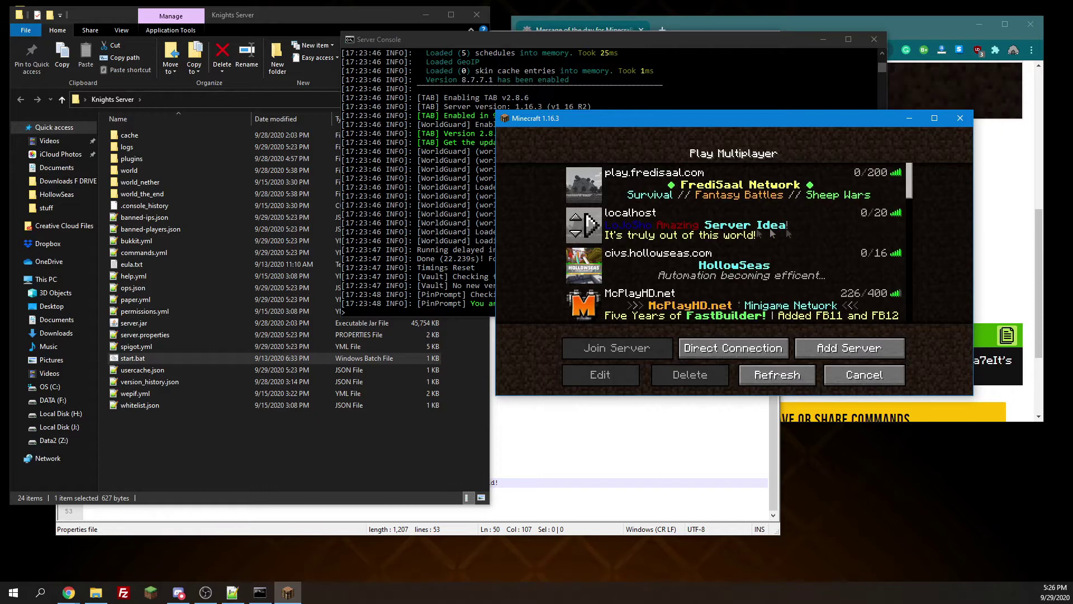
{"action": "left_click", "coordinate": [1005, 215]}
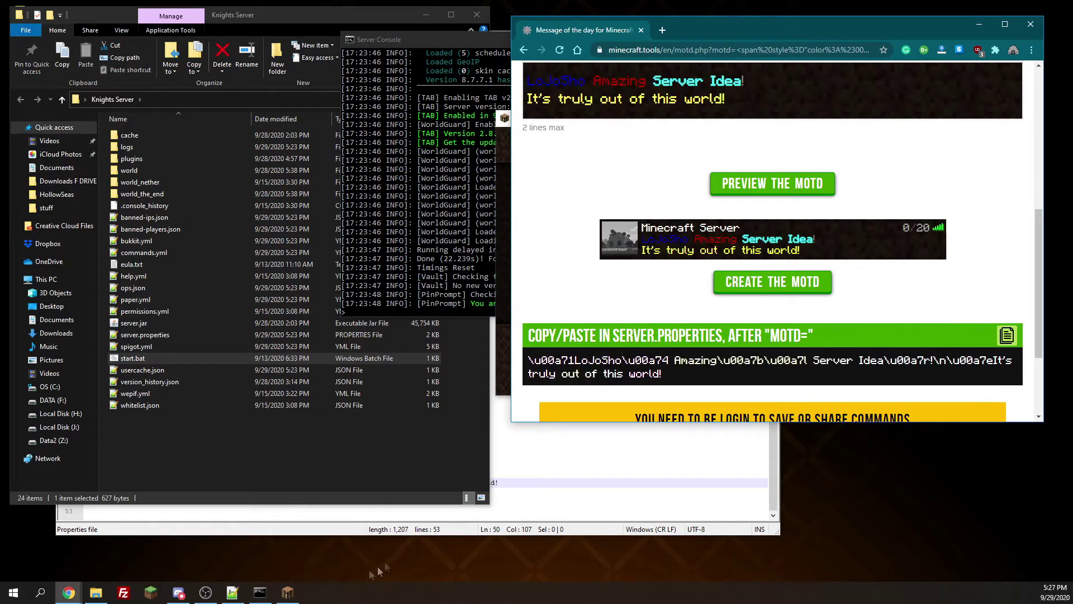
{"action": "left_click", "coordinate": [288, 592]}
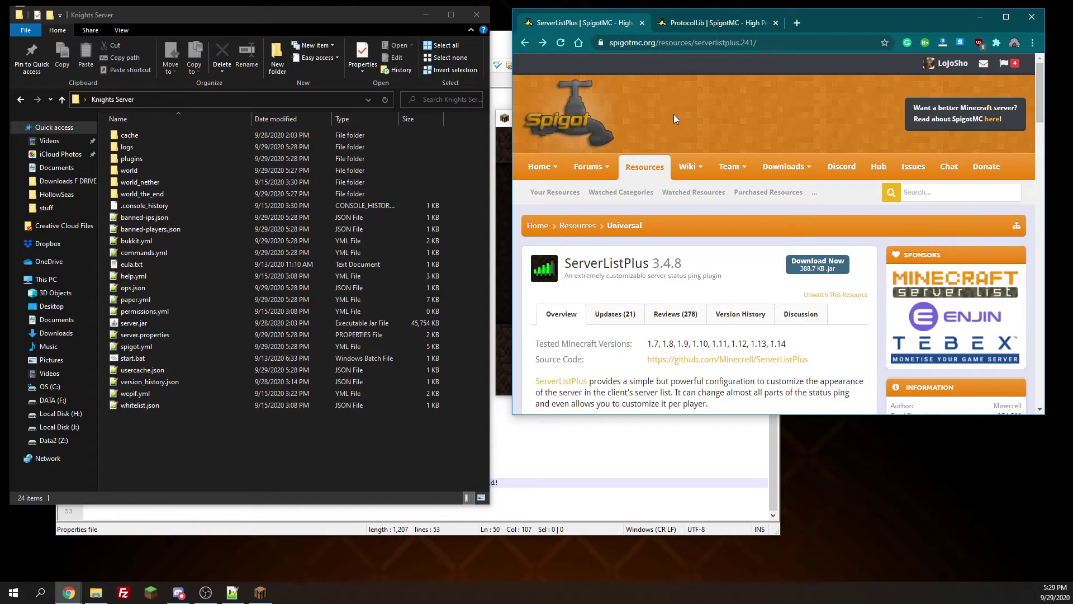
{"action": "left_click", "coordinate": [689, 23]}
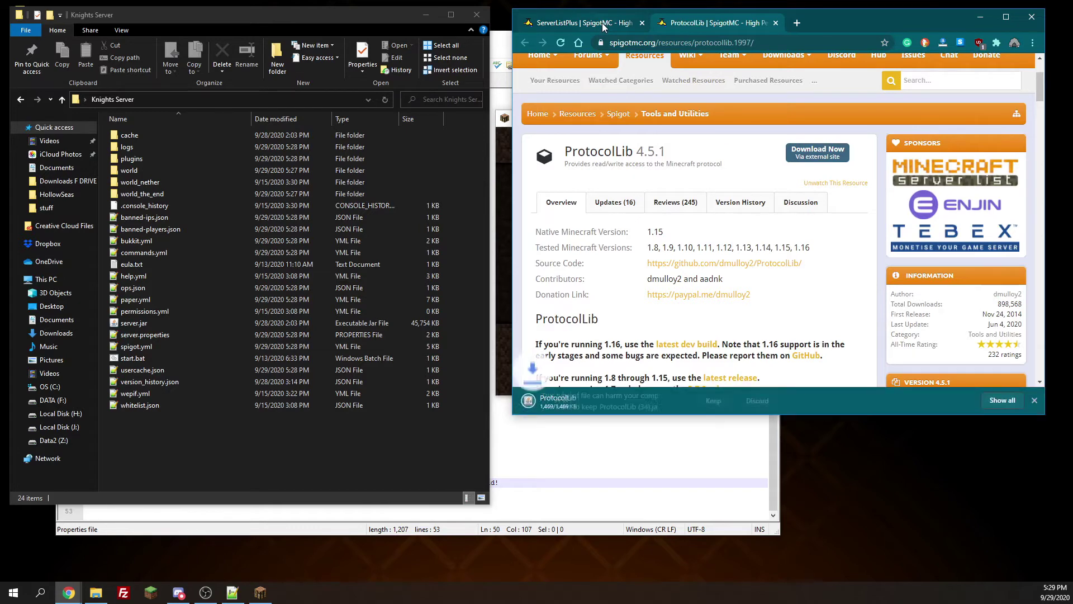
Move the downloaded ProtocolLib jar into the server's plugins folder.
{"action": "left_click", "coordinate": [160, 156]}
{"action": "double_click", "coordinate": [160, 157]}
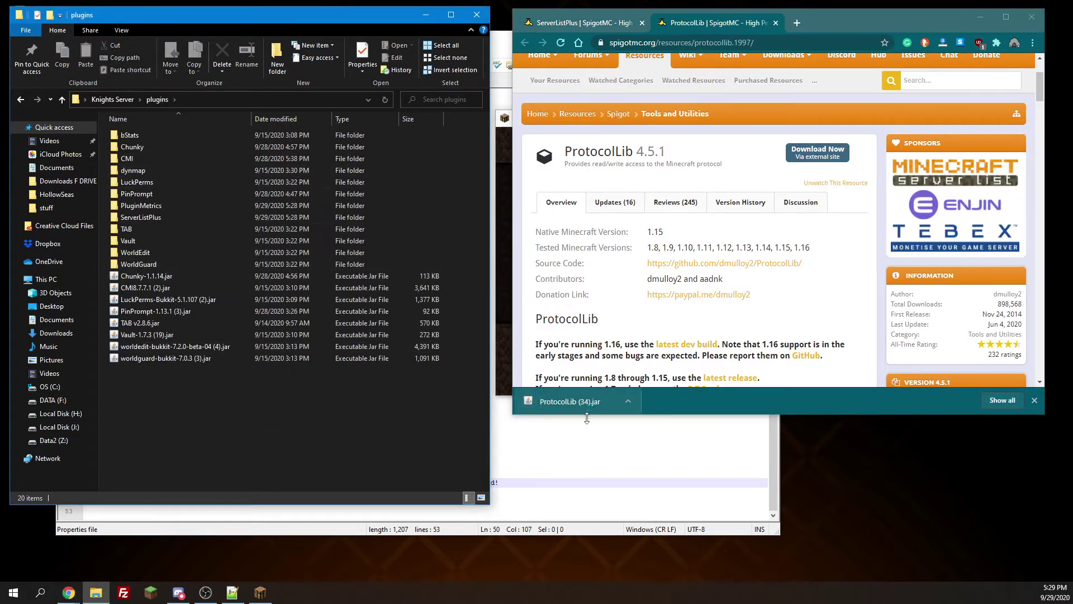
{"action": "left_click_drag", "start_coordinate": [570, 401], "coordinate": [268, 361]}
Download ServerListPlus, add its jar to plugins, and restart the server with start.bat.
{"action": "left_click", "coordinate": [621, 26]}
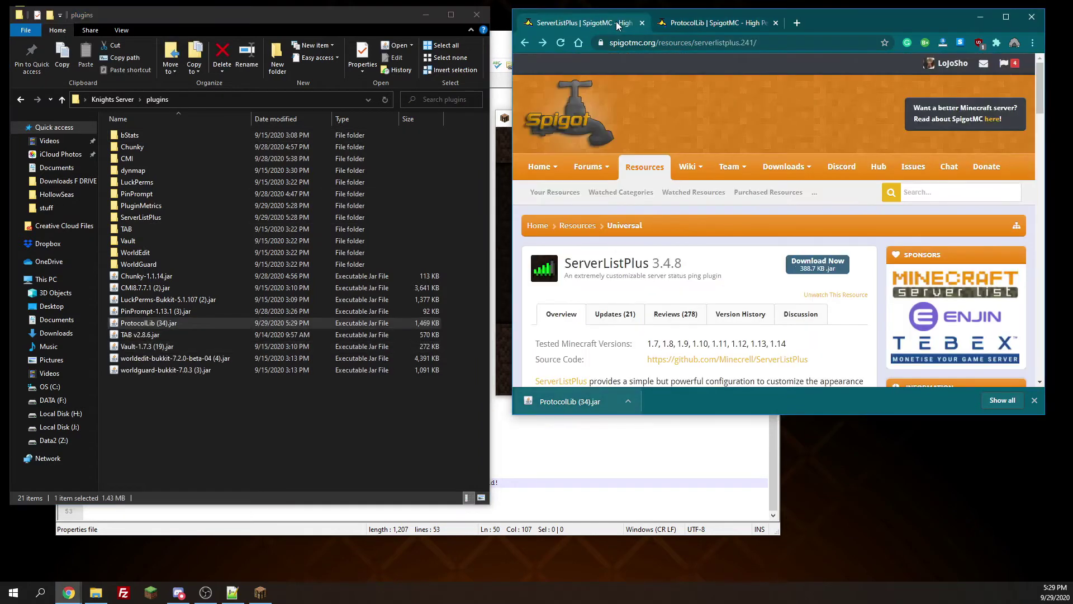
{"action": "left_click", "coordinate": [806, 265]}
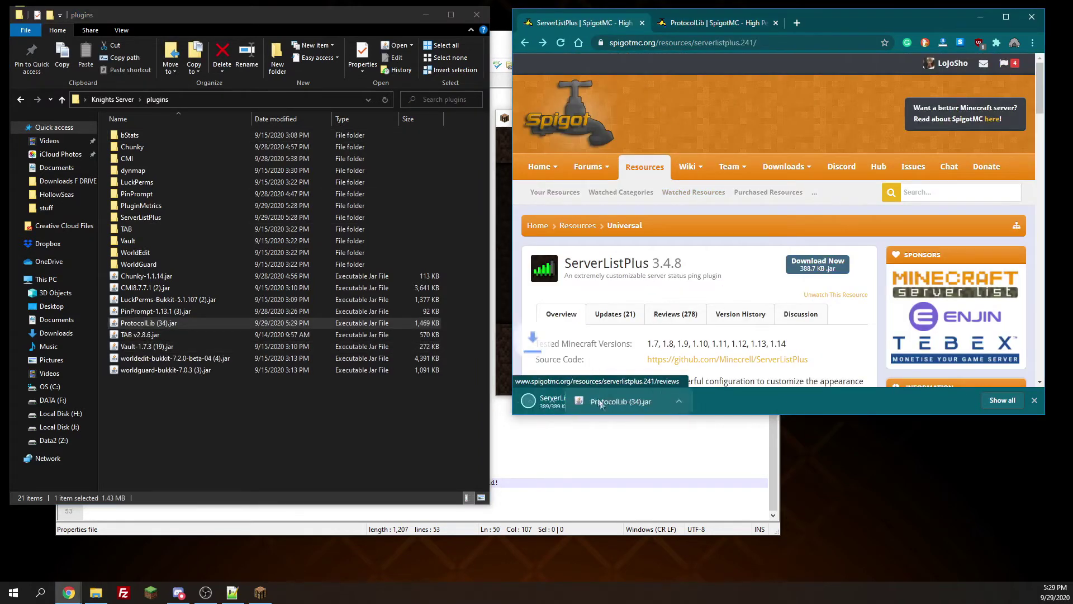
{"action": "left_click_drag", "start_coordinate": [609, 413], "coordinate": [244, 370]}
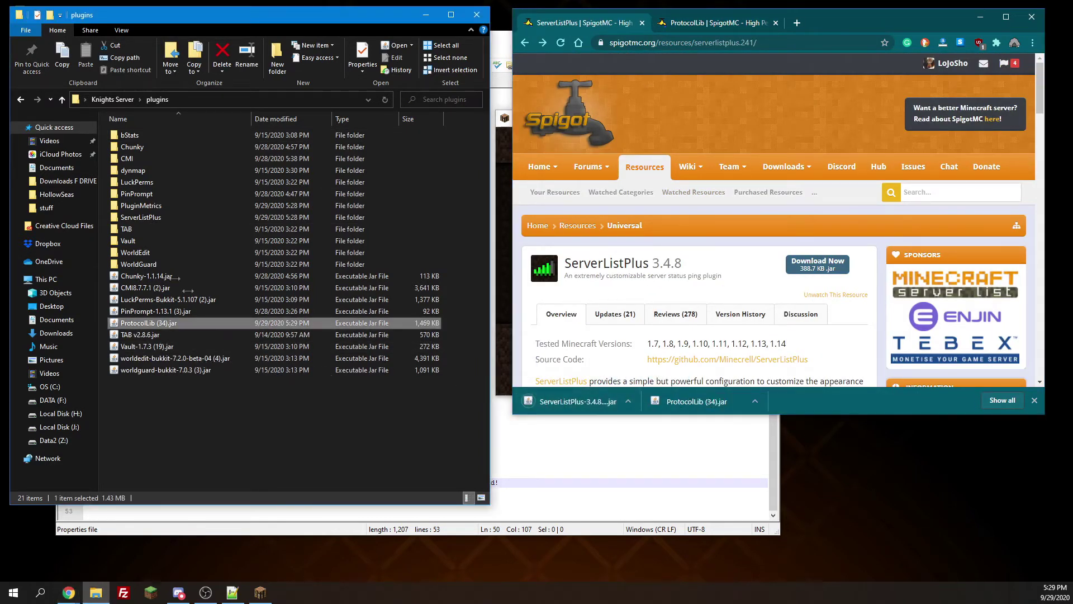
{"action": "left_click", "coordinate": [112, 98]}
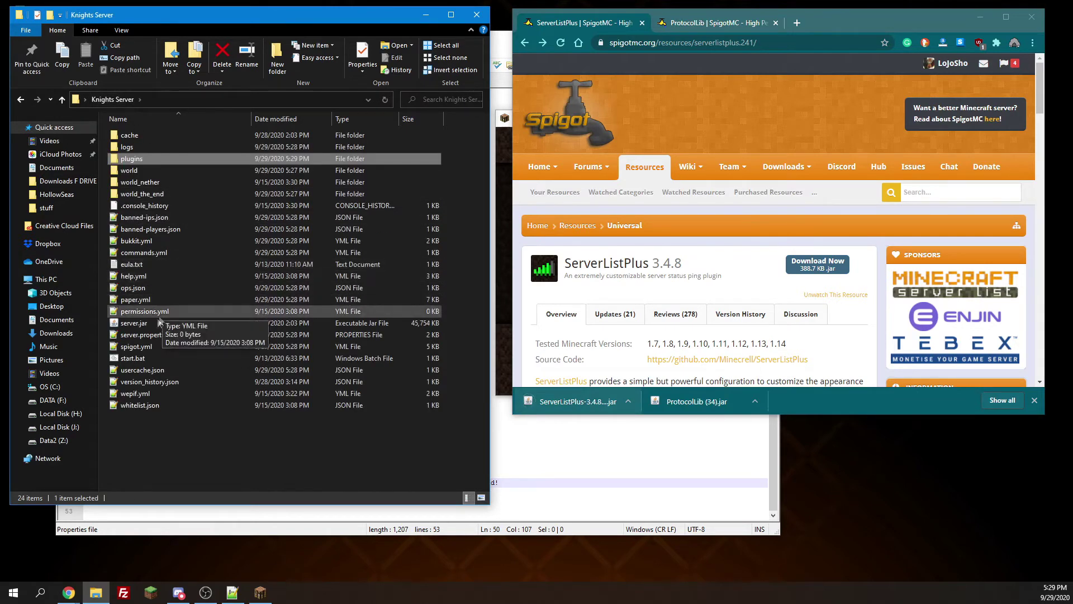
{"action": "double_click", "coordinate": [154, 359]}
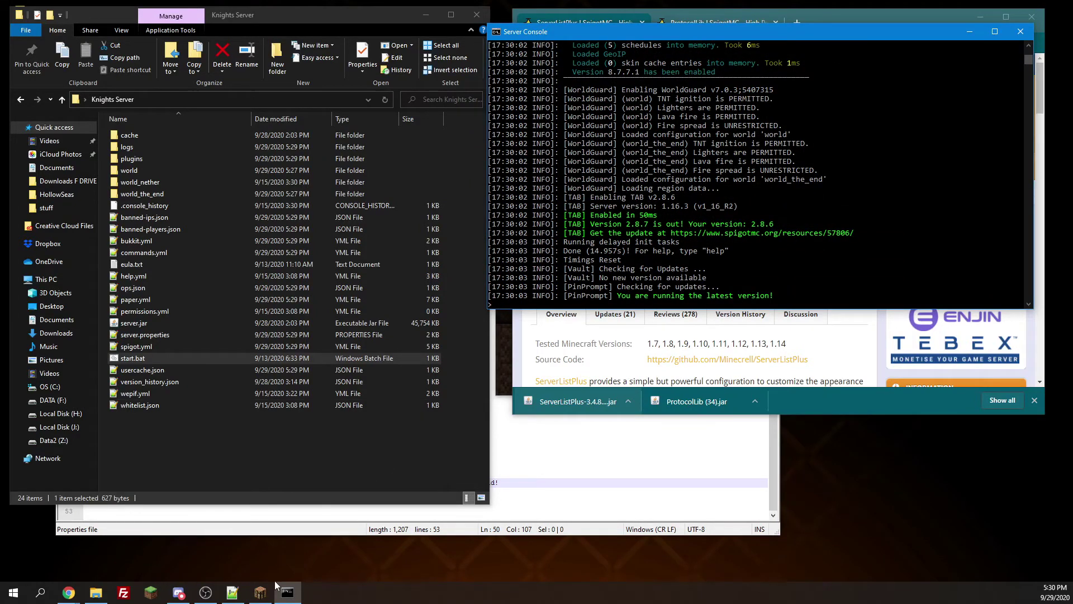
Run 'slp enable' in the console and refresh localhost to show the PvP and Minigames MOTD.
{"action": "left_click", "coordinate": [260, 592]}
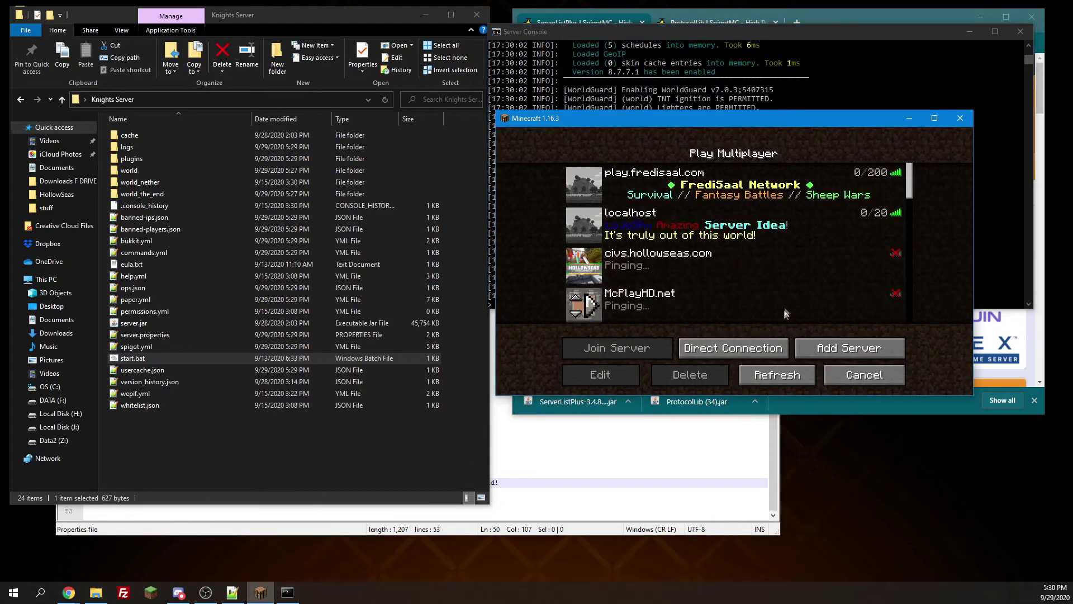
{"action": "left_click", "coordinate": [994, 207]}
{"action": "type", "text": "slp ena"}
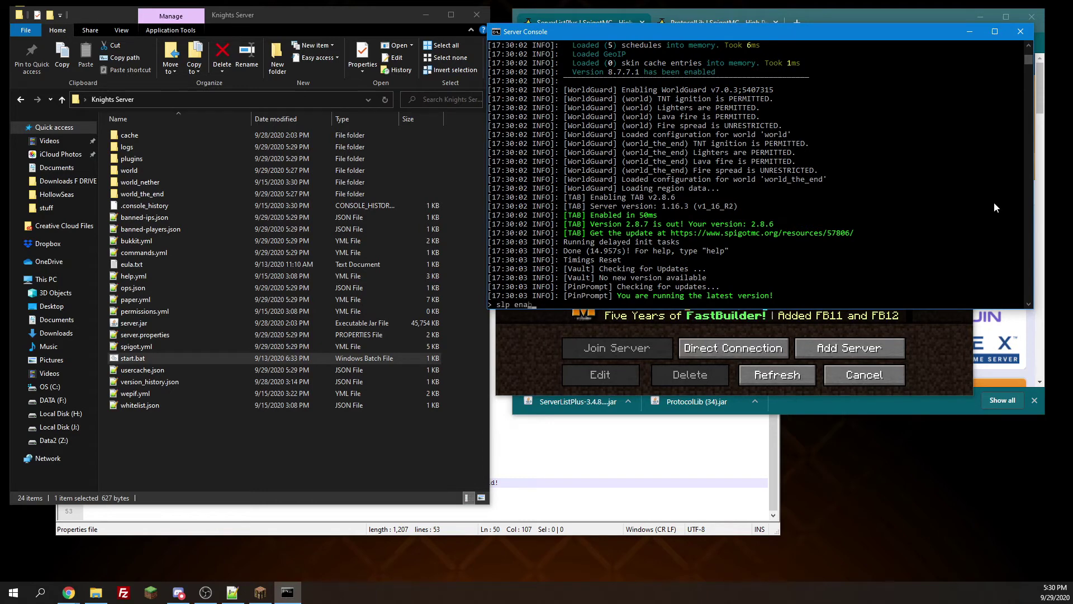
{"action": "type", "text": "ble"}
{"action": "key", "text": "Return"}
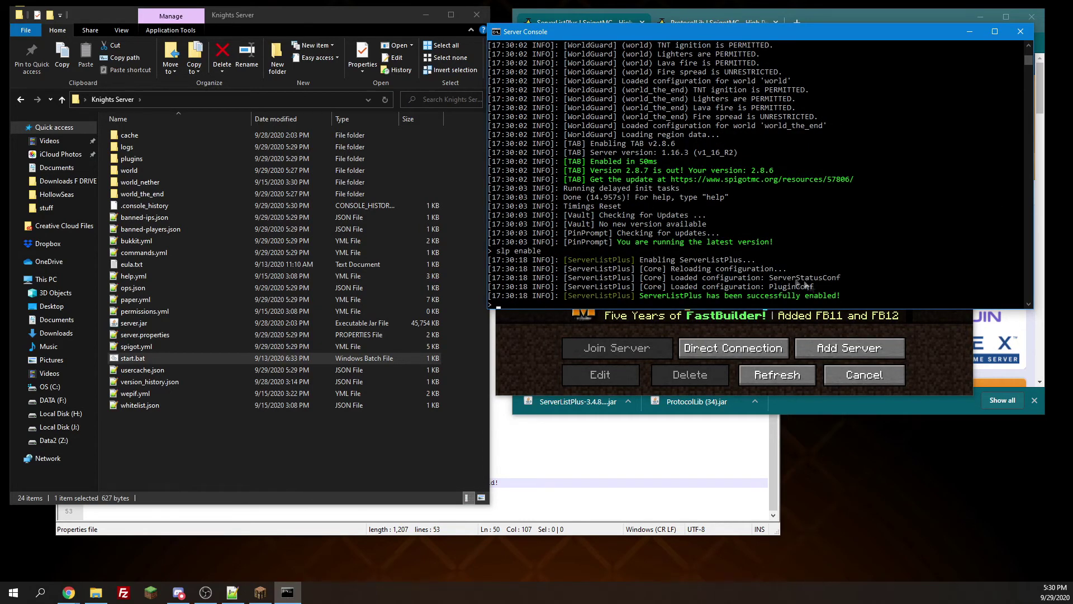
{"action": "left_click", "coordinate": [777, 375]}
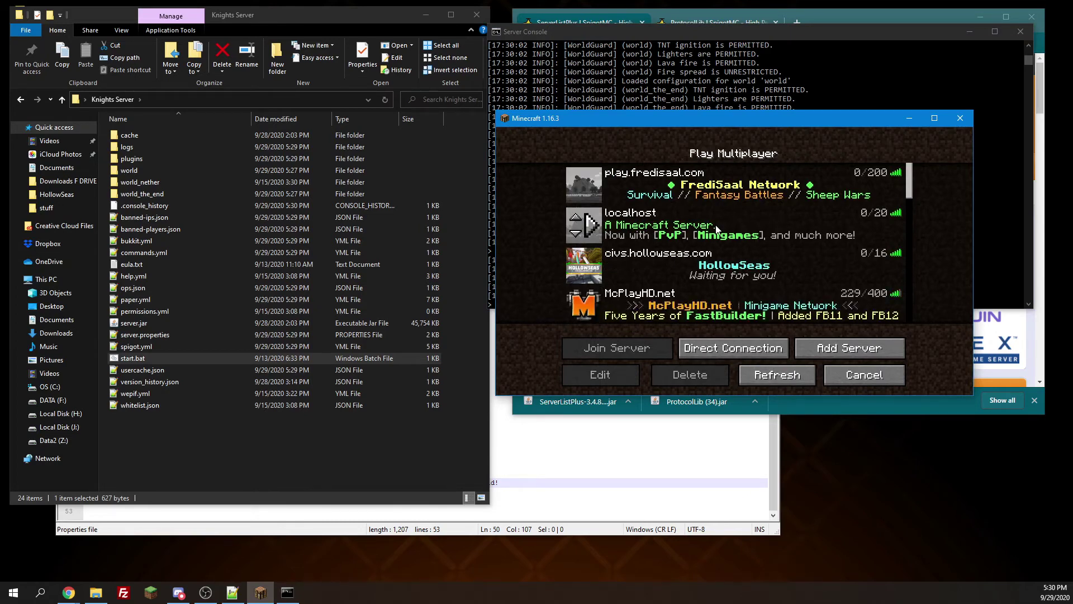
{"action": "double_click", "coordinate": [174, 157]}
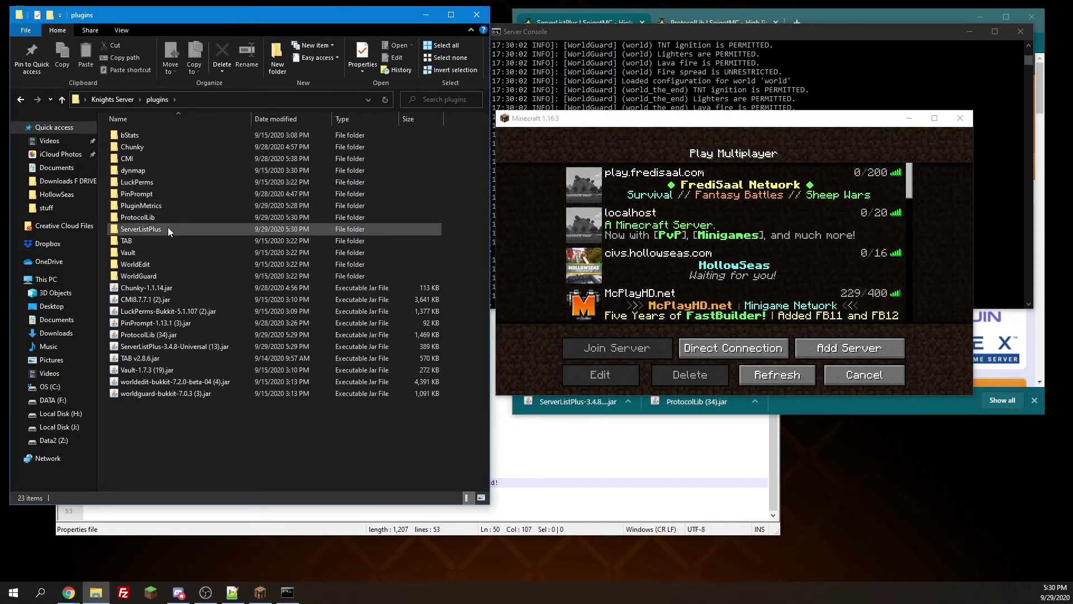
Open plugins > ServerListPlus > ServerListPlus.yml in Notepad++ and check the server list.
{"action": "left_click", "coordinate": [168, 227]}
{"action": "left_click", "coordinate": [162, 145]}
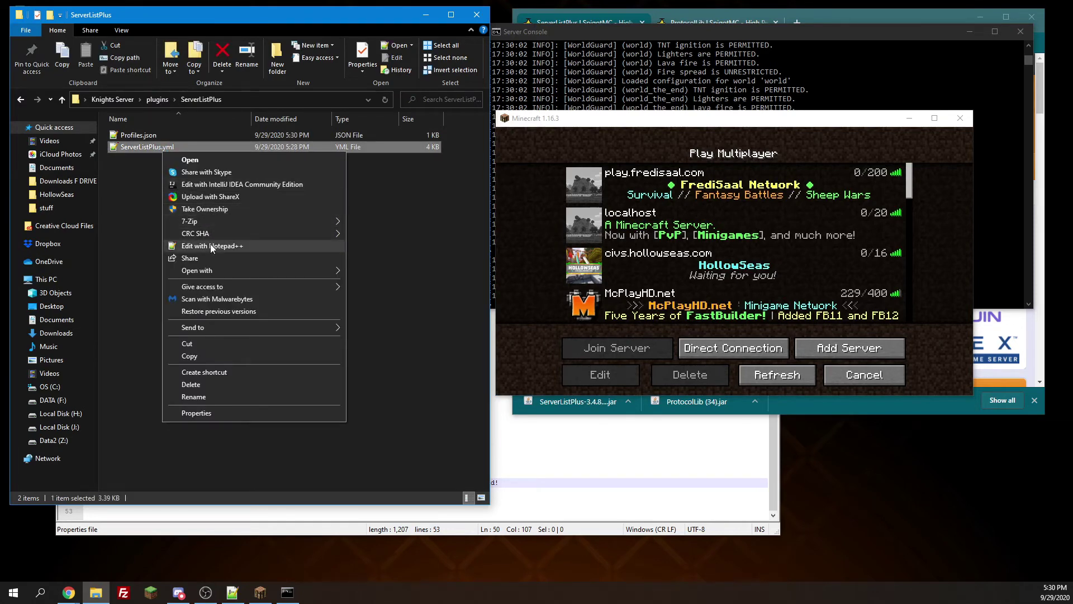
{"action": "left_click", "coordinate": [211, 247]}
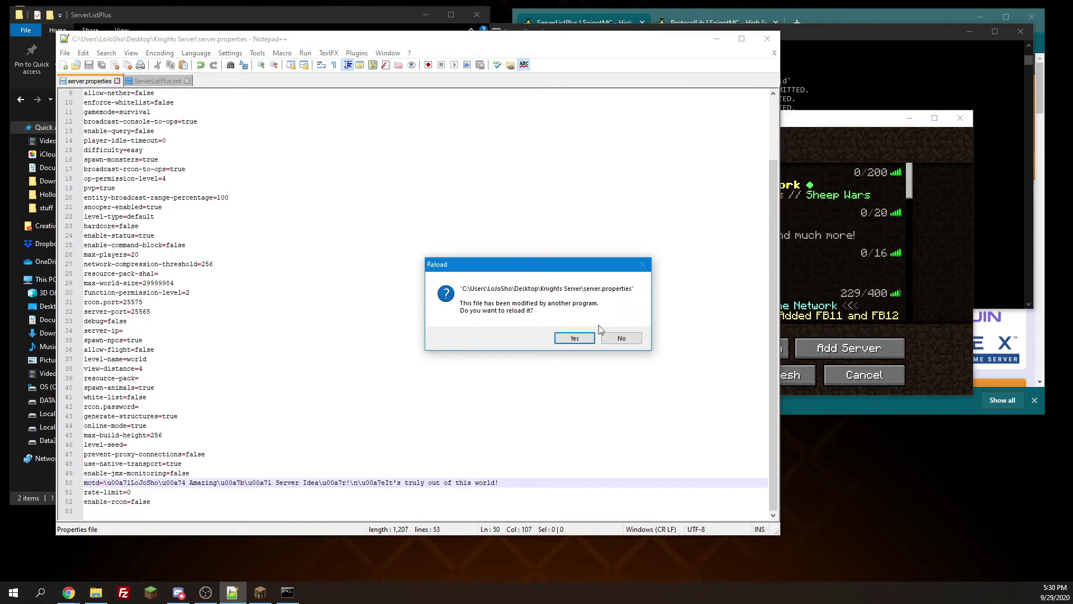
{"action": "left_click", "coordinate": [575, 337]}
{"action": "left_click", "coordinate": [152, 81]}
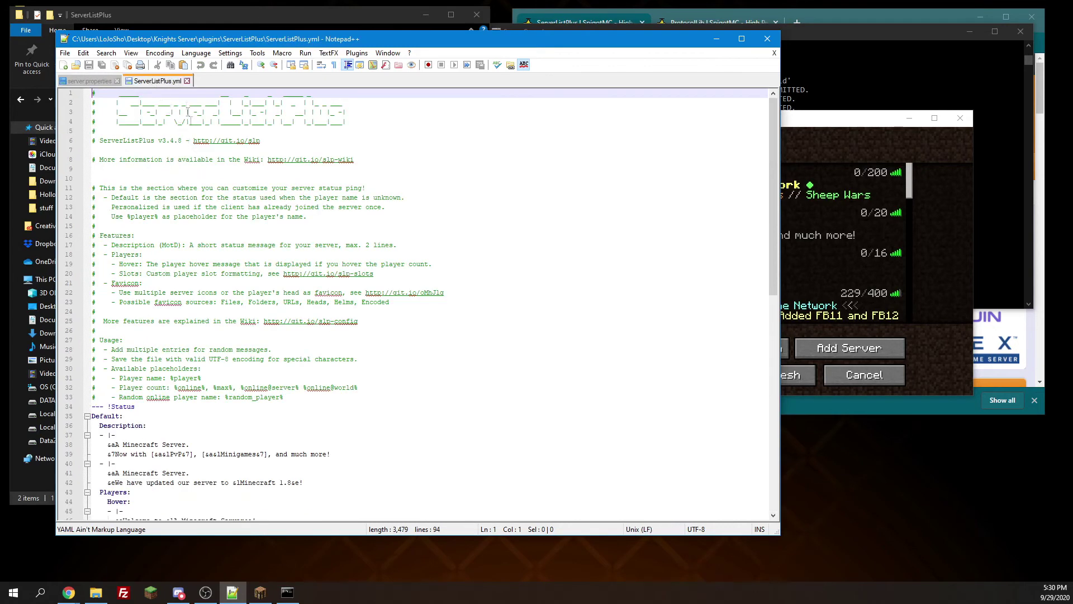
{"action": "scroll", "coordinate": [247, 238], "scroll_direction": "down", "scroll_amount": 4}
{"action": "scroll", "coordinate": [220, 267], "scroll_direction": "down", "scroll_amount": 3}
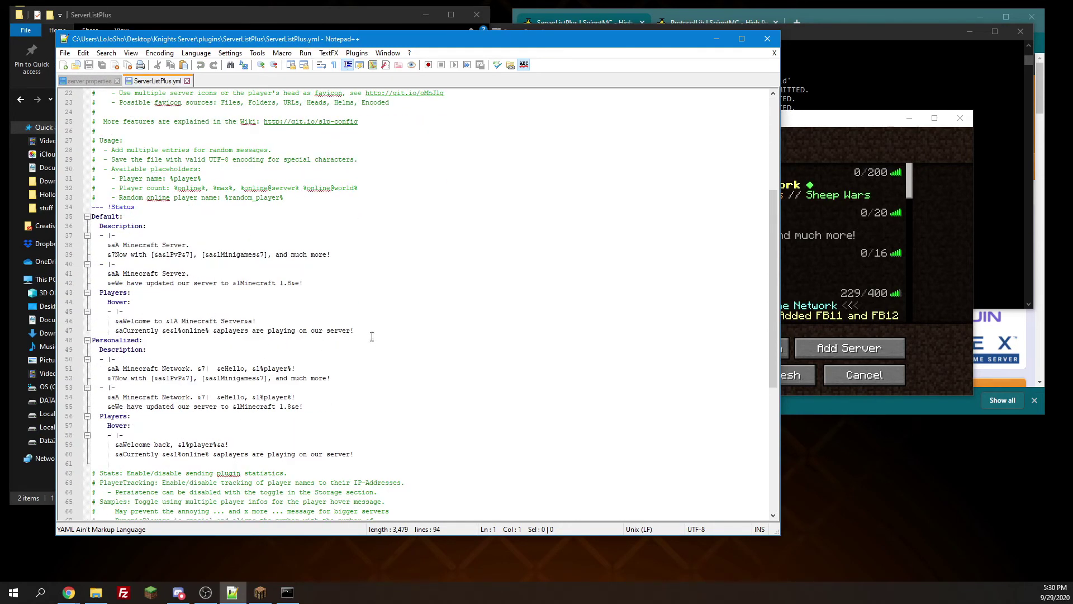
{"action": "left_click", "coordinate": [920, 270]}
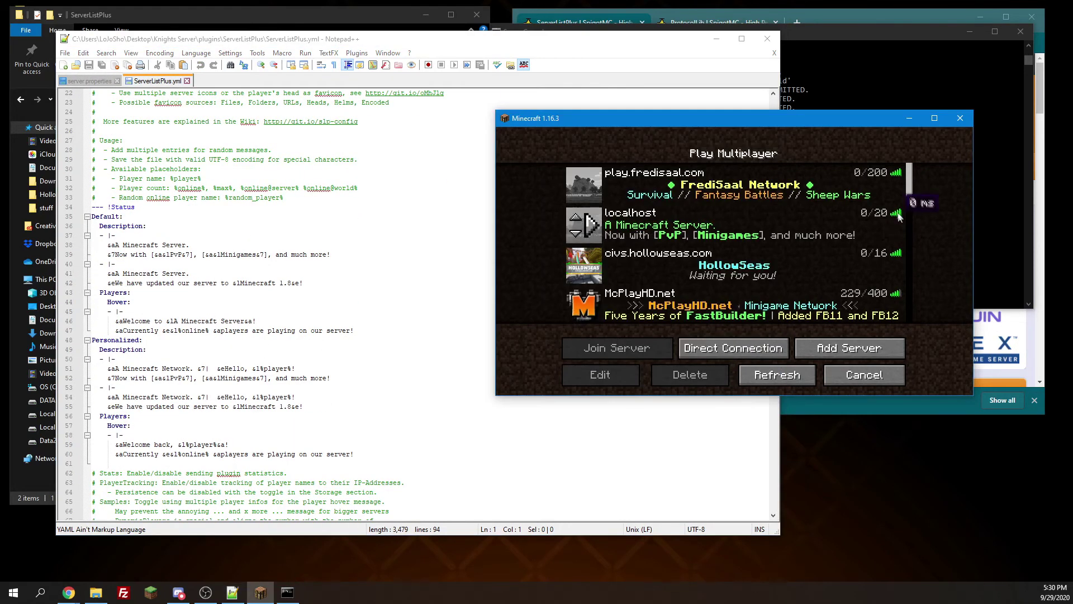
{"action": "left_click", "coordinate": [270, 283]}
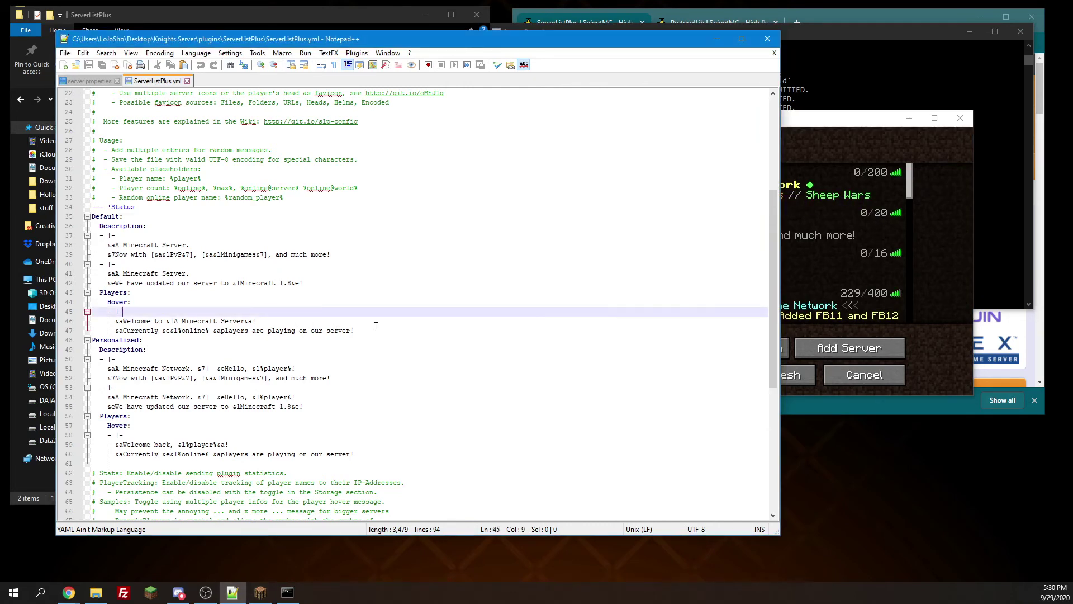
Delete the Default Players hover block from ServerListPlus.yml.
{"action": "mouse_move", "coordinate": [382, 331]}
{"action": "left_mouse_down"}
{"action": "mouse_move", "coordinate": [147, 312]}
{"action": "mouse_move", "coordinate": [71, 293]}
{"action": "left_mouse_up"}
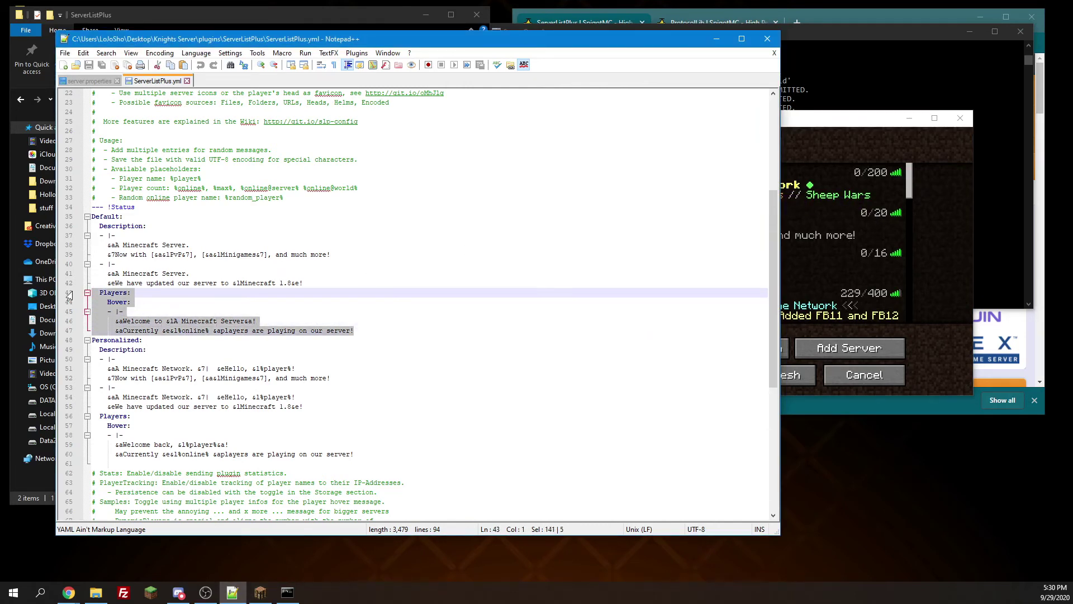
{"action": "key", "text": "Delete"}
{"action": "left_click_drag", "start_coordinate": [303, 283], "coordinate": [76, 267]}
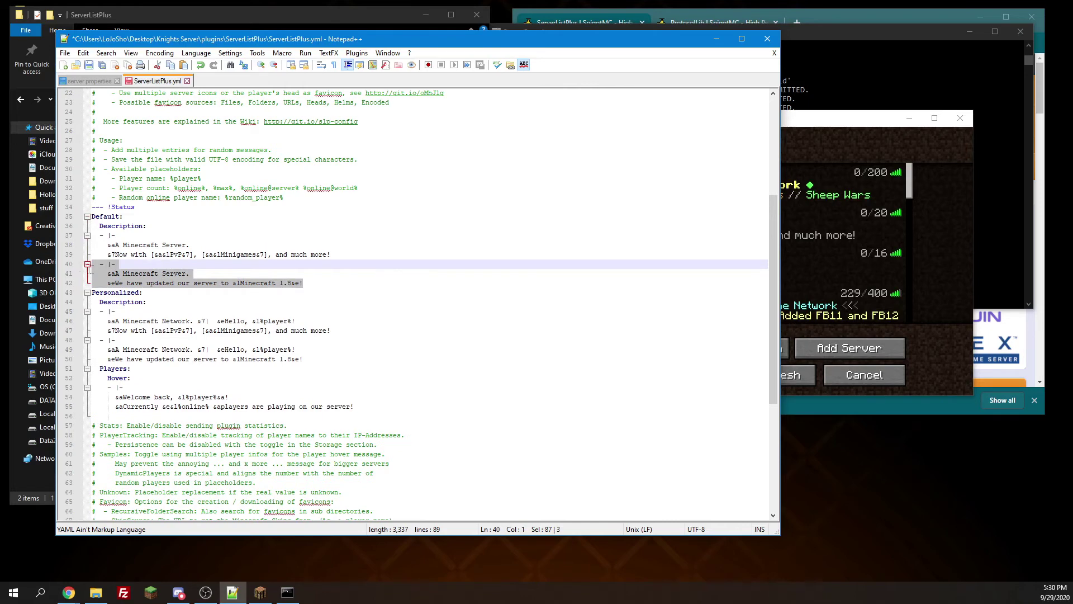
{"action": "left_click", "coordinate": [135, 246]}
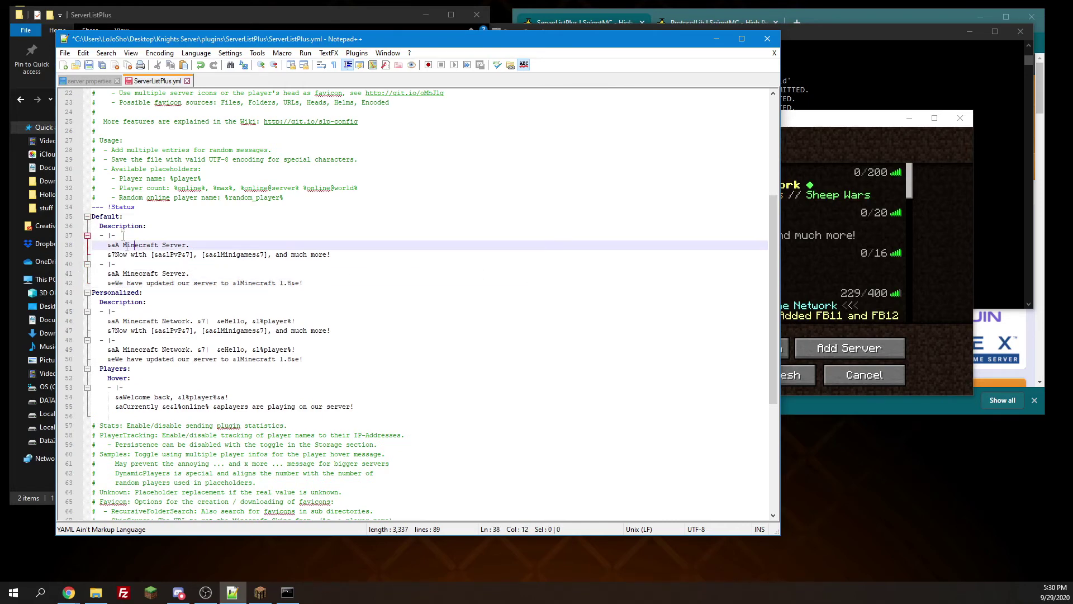
Select the extra description entries from line 41 through the Personalized section.
{"action": "left_click", "coordinate": [808, 381]}
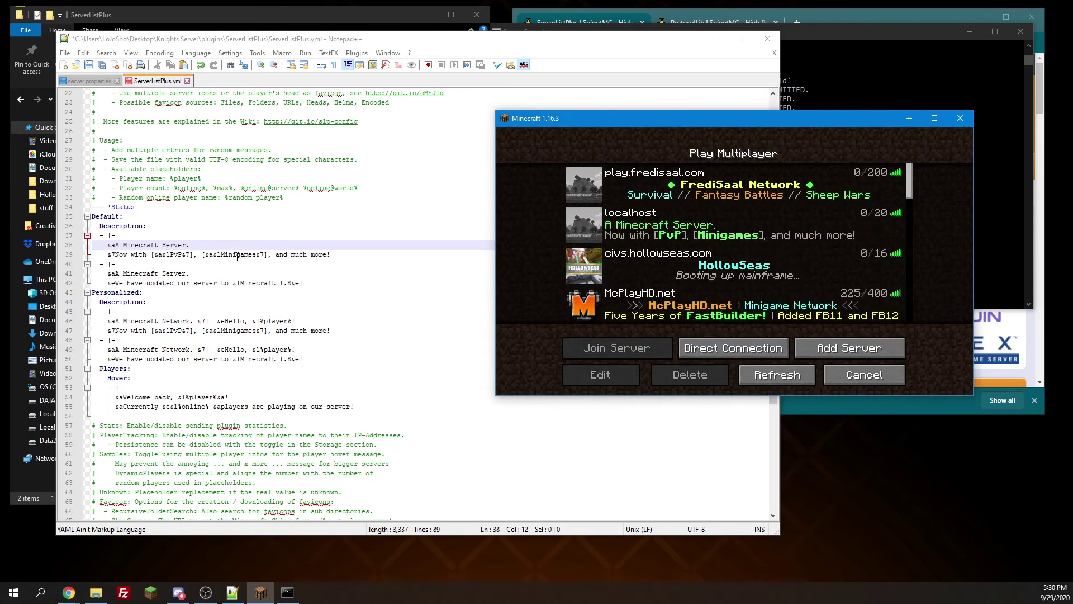
{"action": "left_click", "coordinate": [278, 254]}
{"action": "left_click_drag", "start_coordinate": [304, 284], "coordinate": [277, 283]}
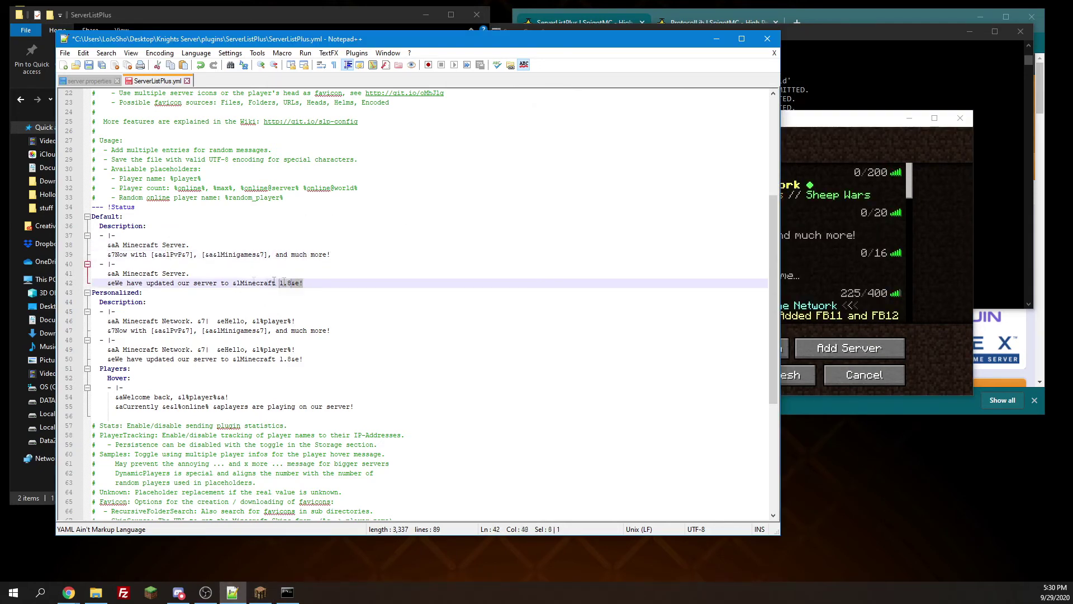
{"action": "key", "text": "End"}
{"action": "left_click", "coordinate": [289, 329]}
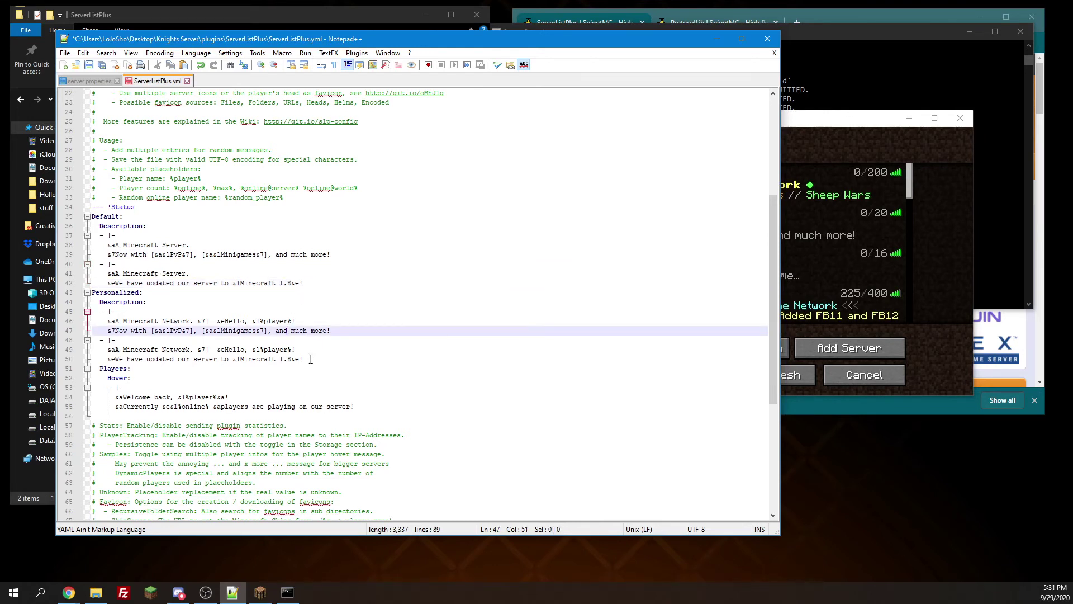
{"action": "left_click", "coordinate": [323, 398]}
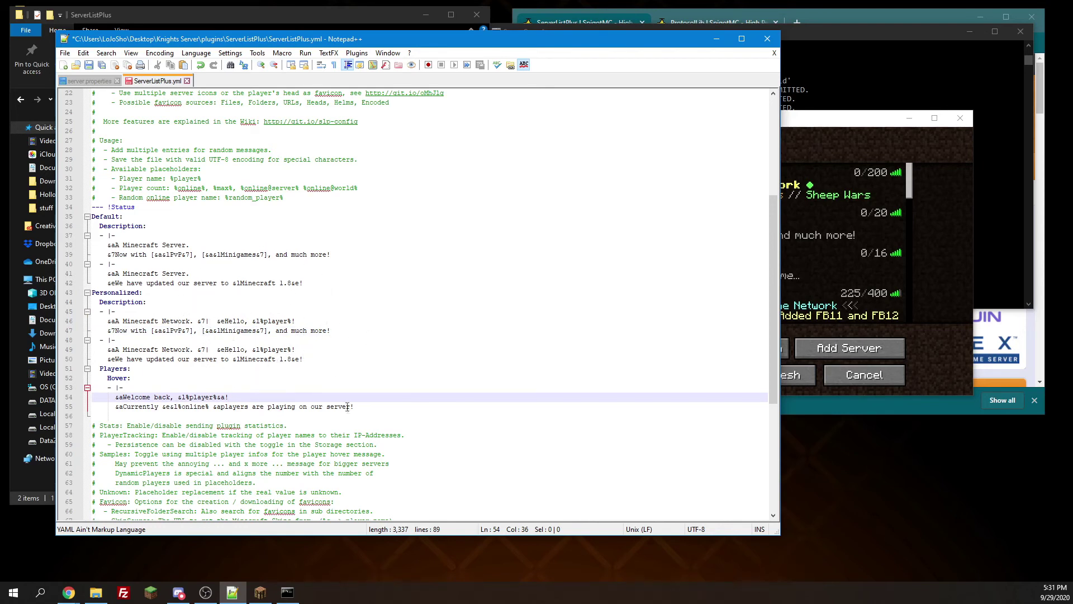
{"action": "left_click_drag", "start_coordinate": [352, 407], "coordinate": [88, 274]}
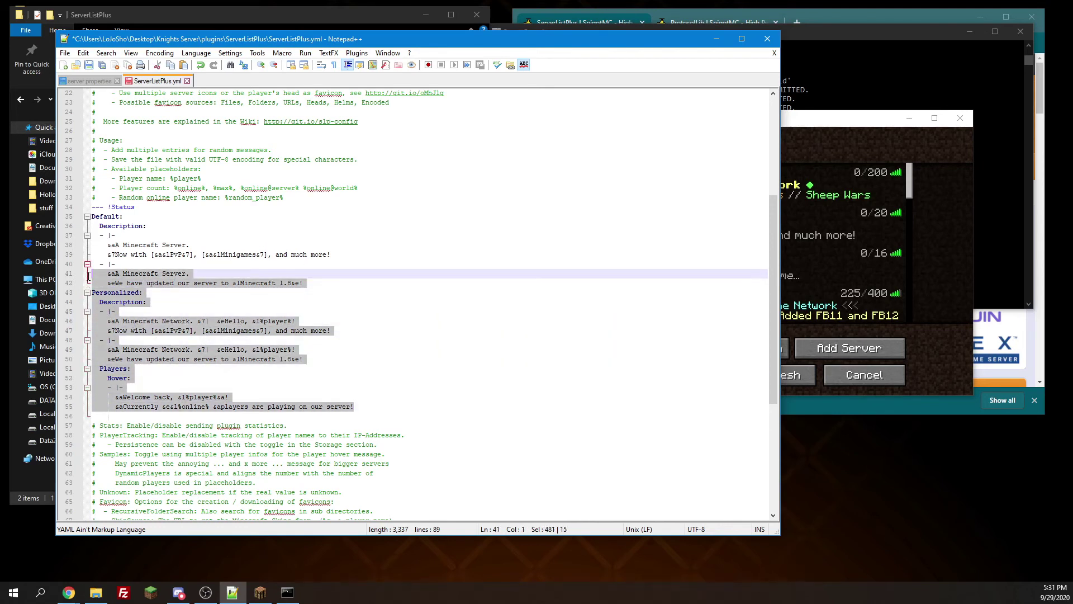
Delete lines 41–55, set the MOTD to '&aLoJoSho &4Amazing!' / '&7Experience', and save.
{"action": "key", "text": "shift+Up"}
{"action": "key", "text": "BackSpace"}
{"action": "key", "text": "BackSpace"}
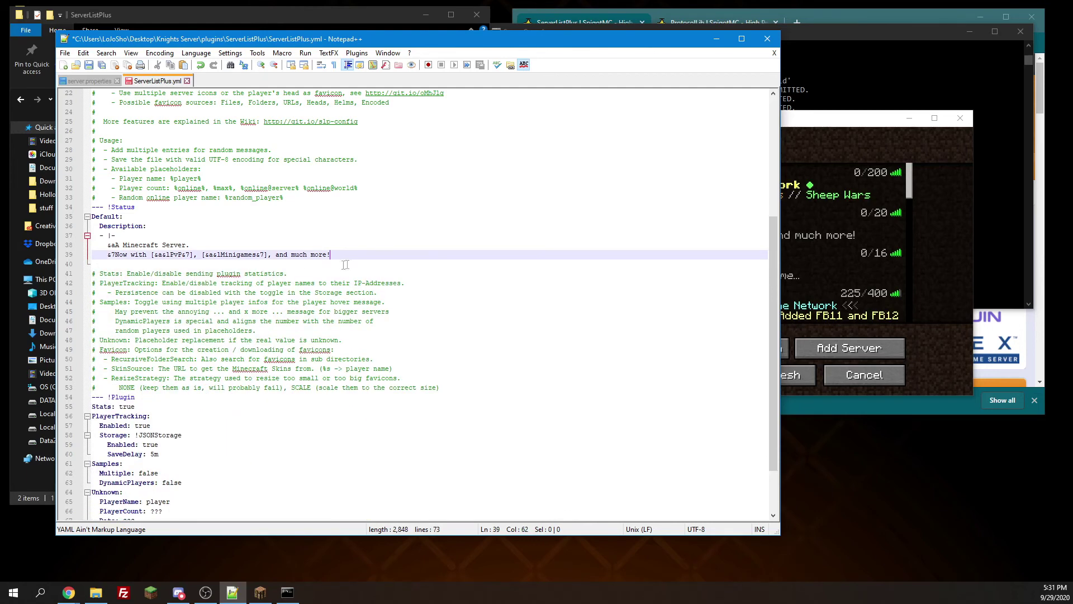
{"action": "left_click_drag", "start_coordinate": [212, 243], "coordinate": [116, 245]}
{"action": "type", "text": "LoJo"}
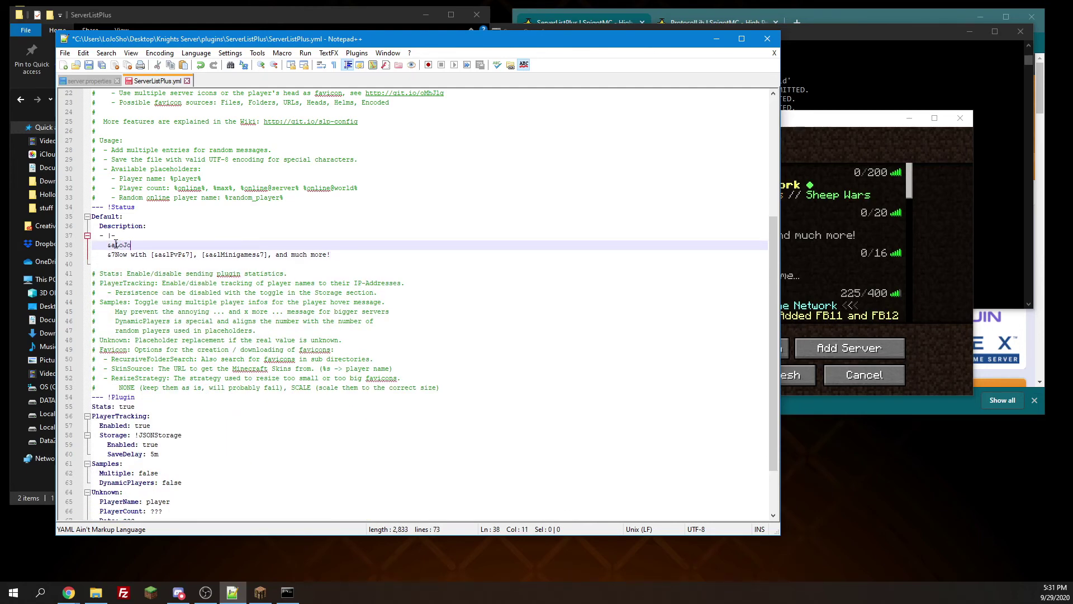
{"action": "type", "text": "Sho &4A"}
{"action": "type", "text": "mazing!"}
{"action": "left_click_drag", "start_coordinate": [341, 249], "coordinate": [115, 254]}
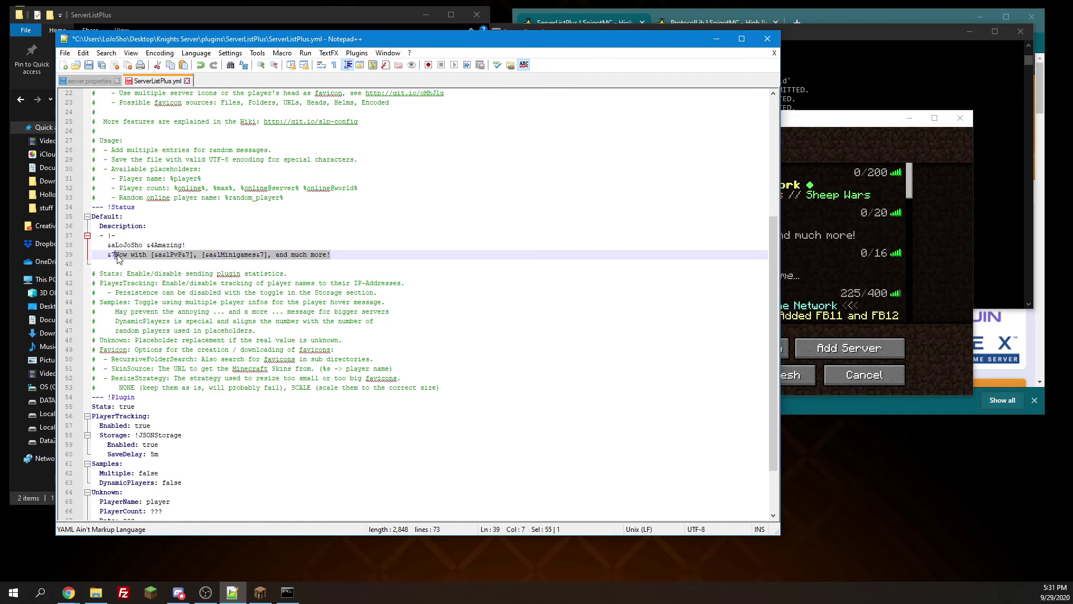
{"action": "type", "text": "PvPerie"}
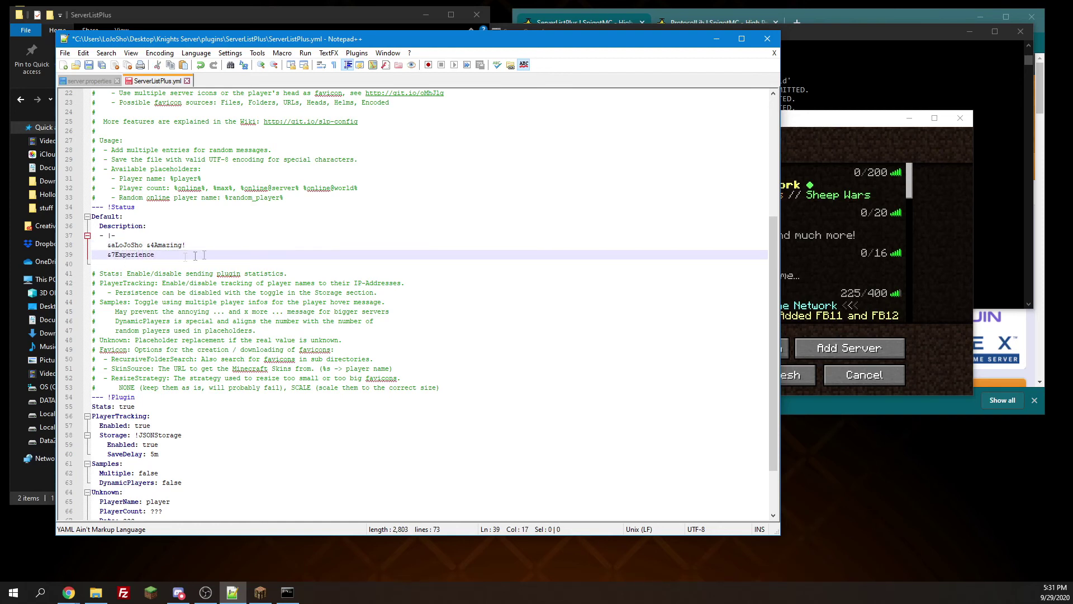
{"action": "key", "text": "ctrl+s"}
Run slp reload so localhost shows 'LoJoSho Amazing!' and 'Experience', then show the desktop.
{"action": "left_click", "coordinate": [288, 592]}
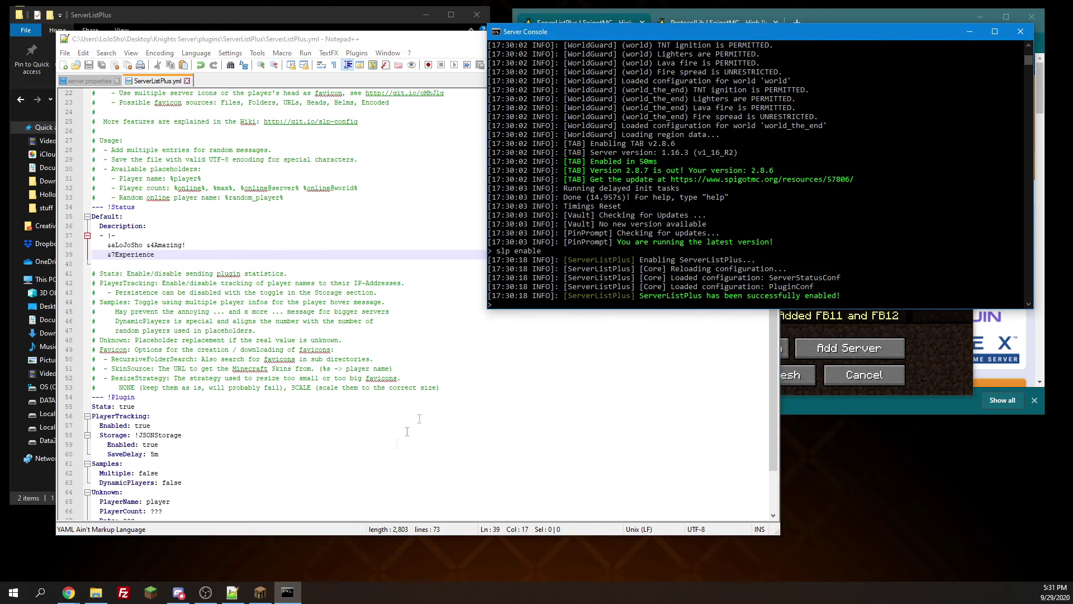
{"action": "type", "text": "slp"}
{"action": "type", "text": " reload"}
{"action": "key", "text": "Return"}
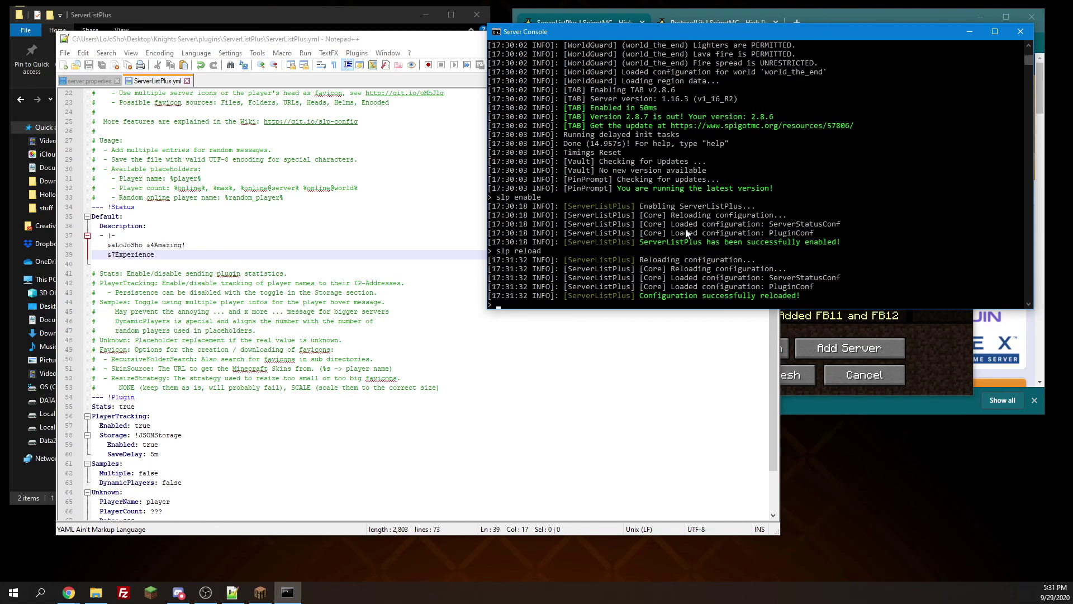
{"action": "left_click", "coordinate": [799, 379]}
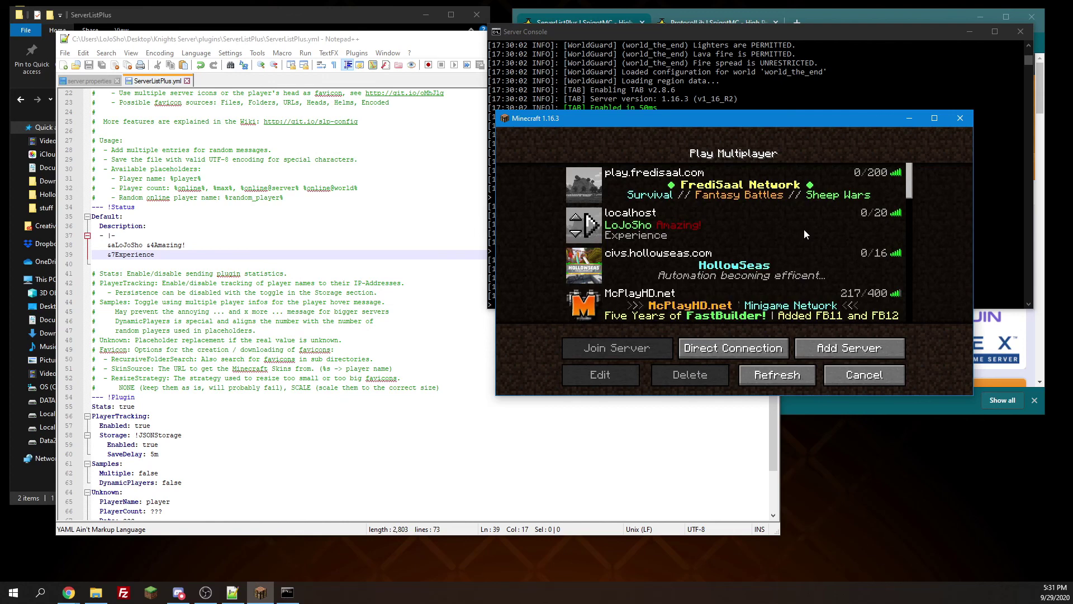
{"action": "key", "text": "super+d"}
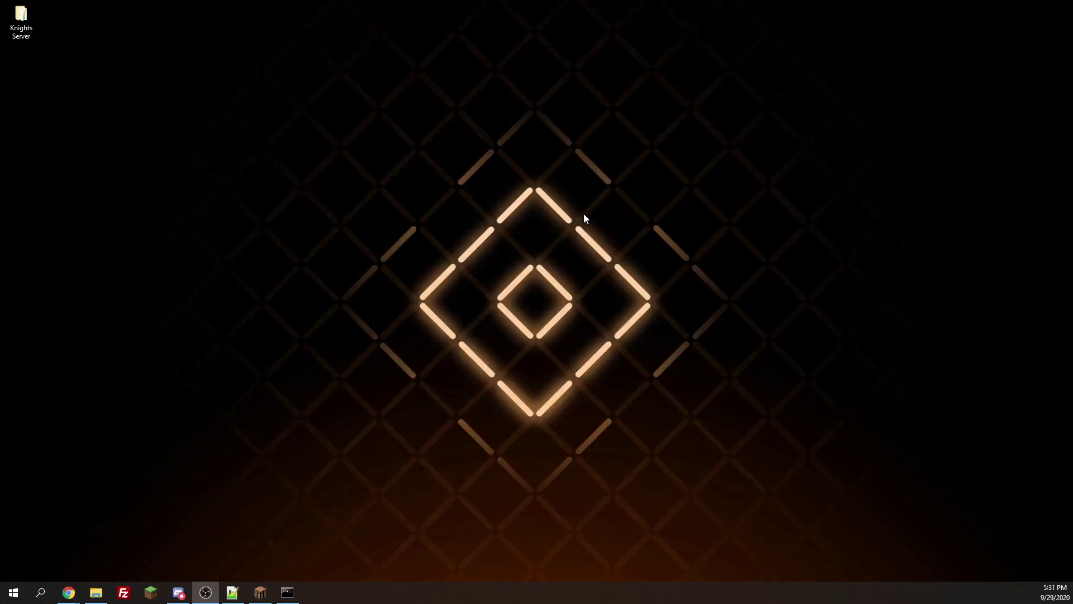